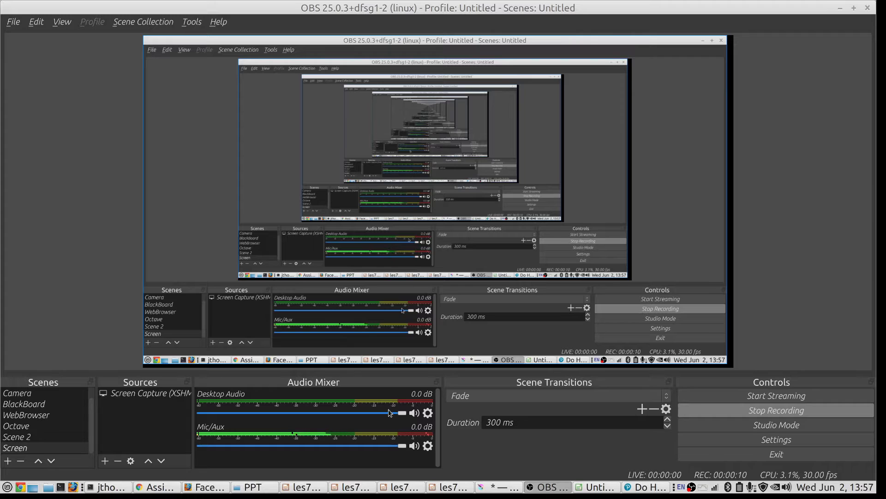
- Switch to the Homework 3 question 2.4.47 window in Chrome and open its data table of pitchers' heights and ages
mouse_move(406, 490)
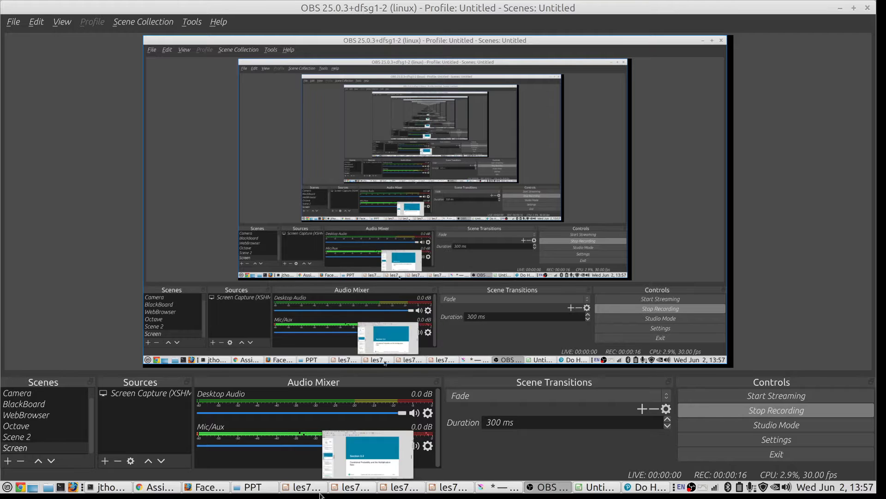
click(167, 490)
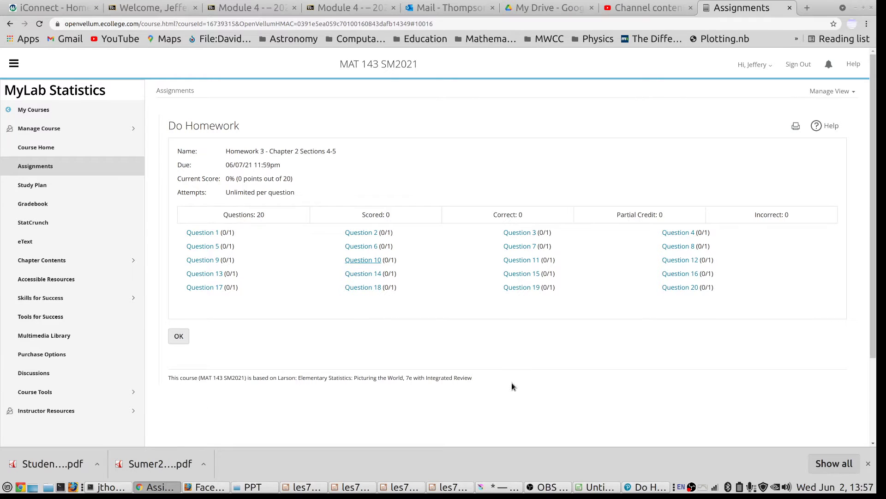
click(645, 487)
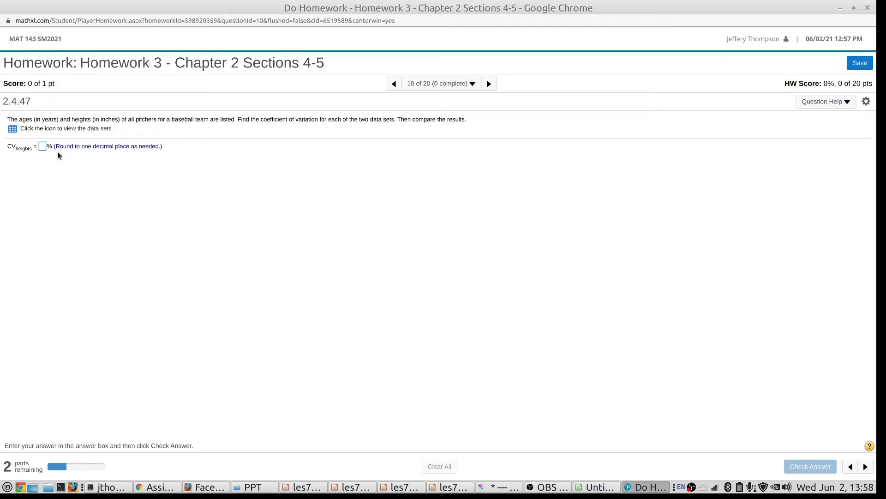
click(12, 131)
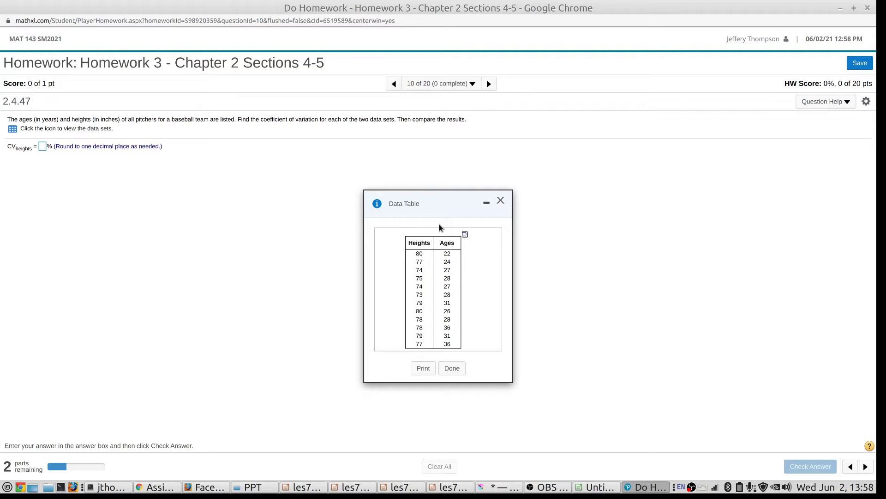
- Try to copy the heights and ages table to the clipboard and paste it into cell A1 of the blank LibreOffice Calc spreadsheet
click(465, 235)
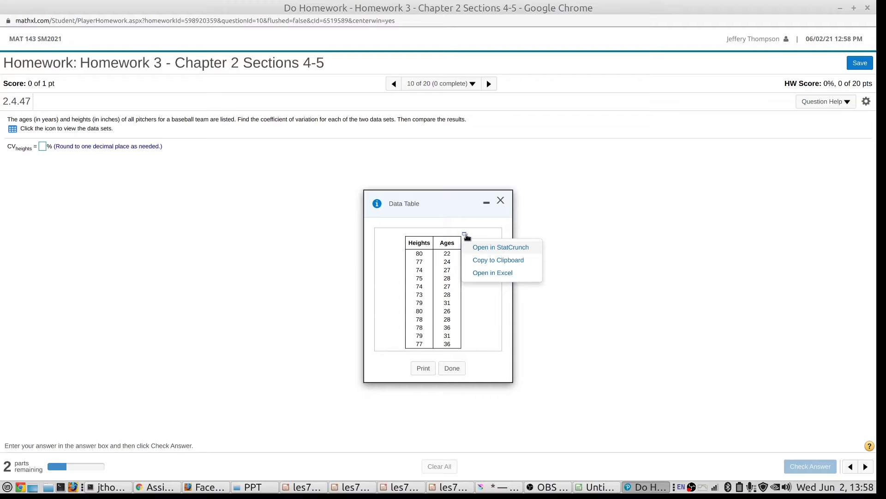
click(473, 262)
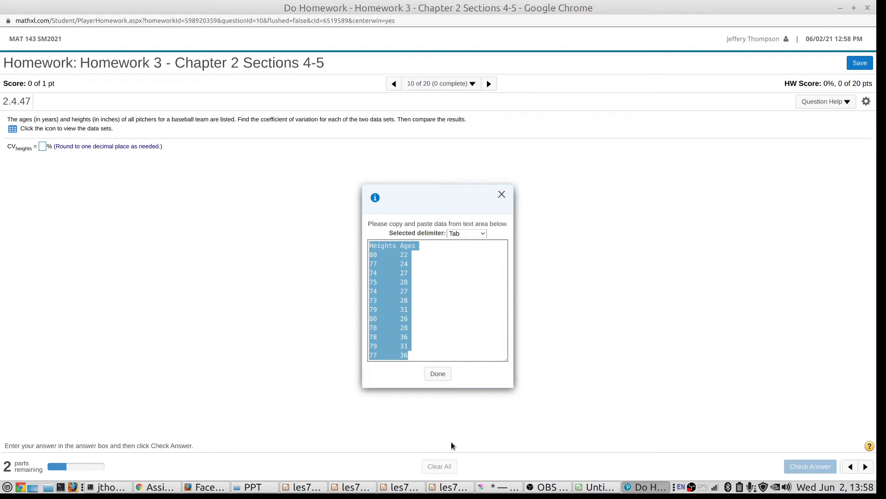
click(597, 487)
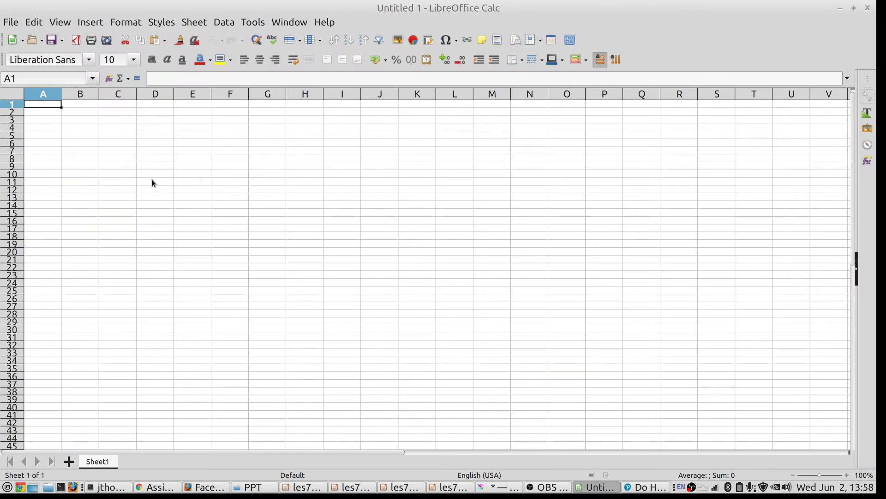
click(51, 110)
click(49, 104)
key(ctrl+v)
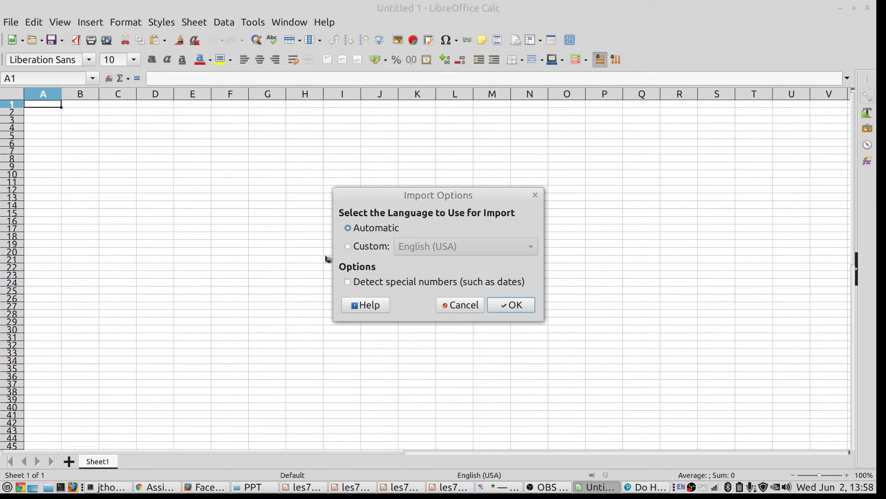
click(491, 305)
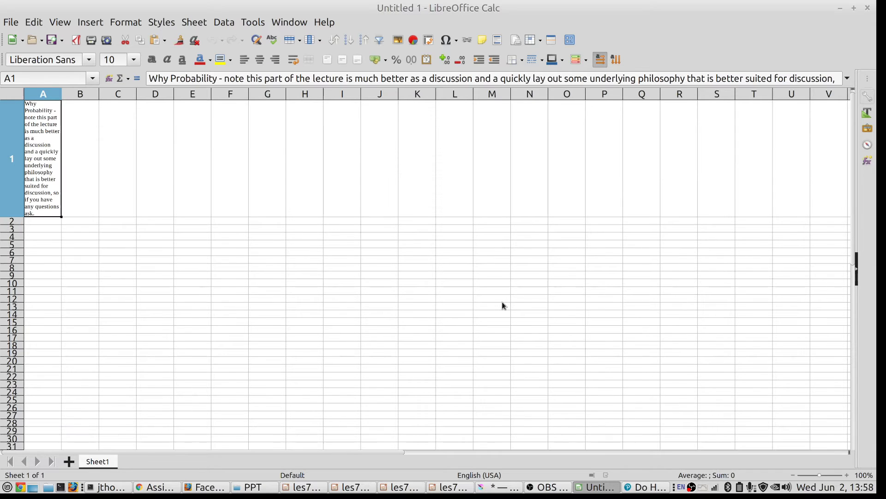
- Undo the paste in the spreadsheet, then return to the homework in Chrome and close the copyable data text
key(ctrl+z)
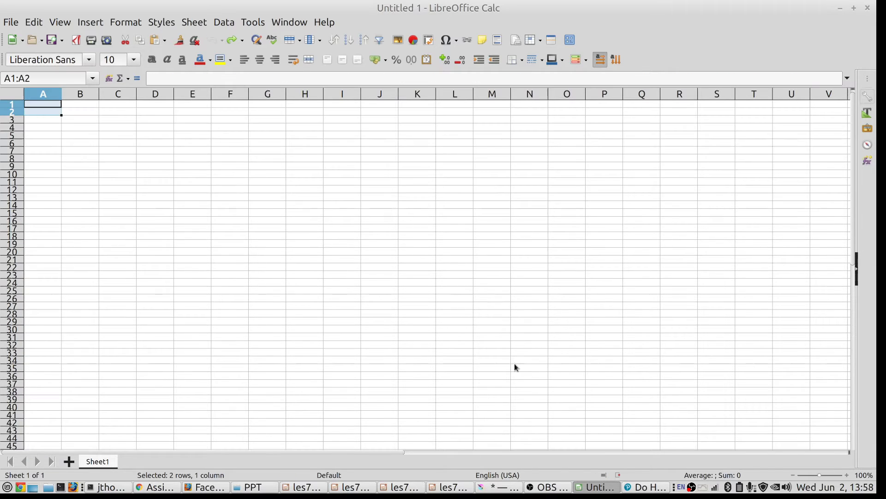
click(645, 487)
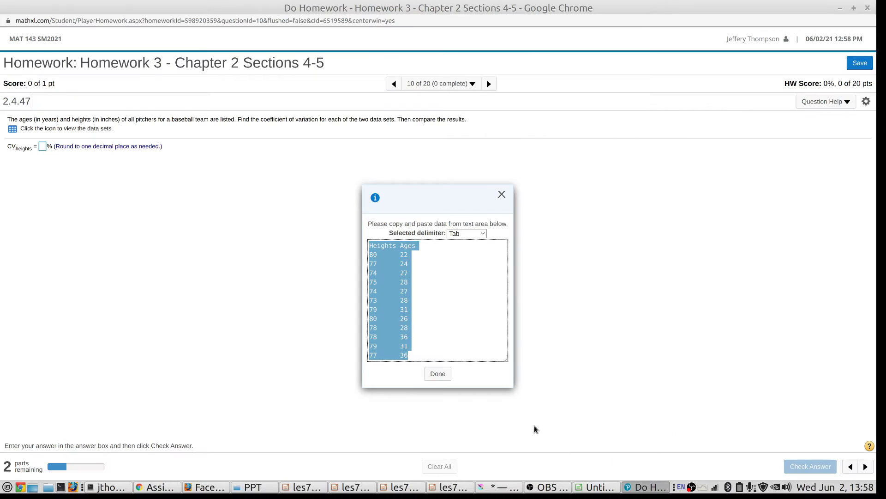
click(461, 233)
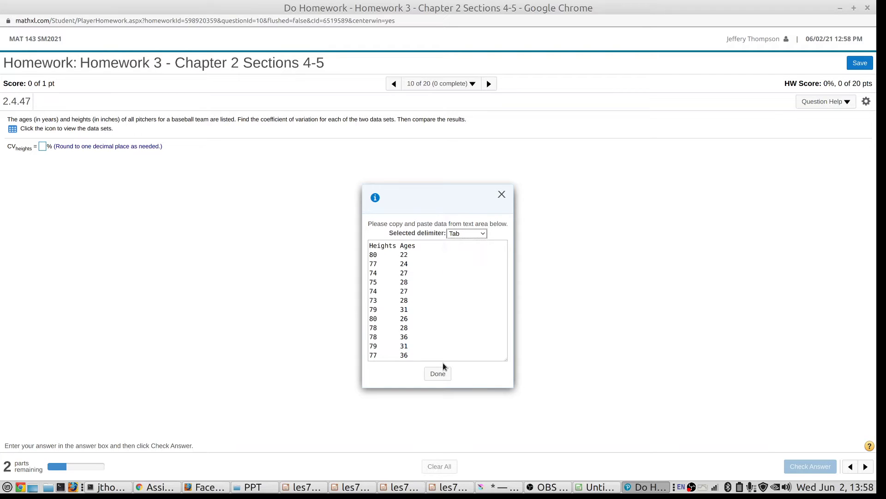
click(439, 374)
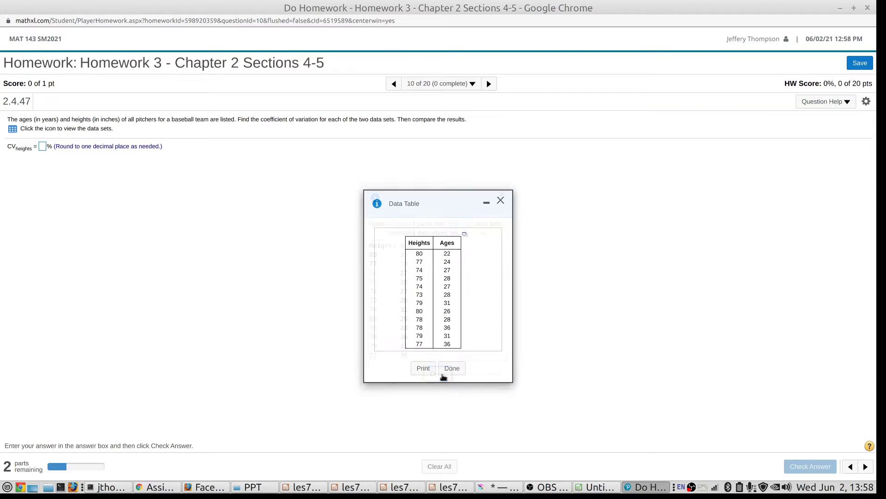
- Export the heights and ages data table for Excel and open the downloaded file in LibreOffice Calc
click(465, 234)
click(474, 272)
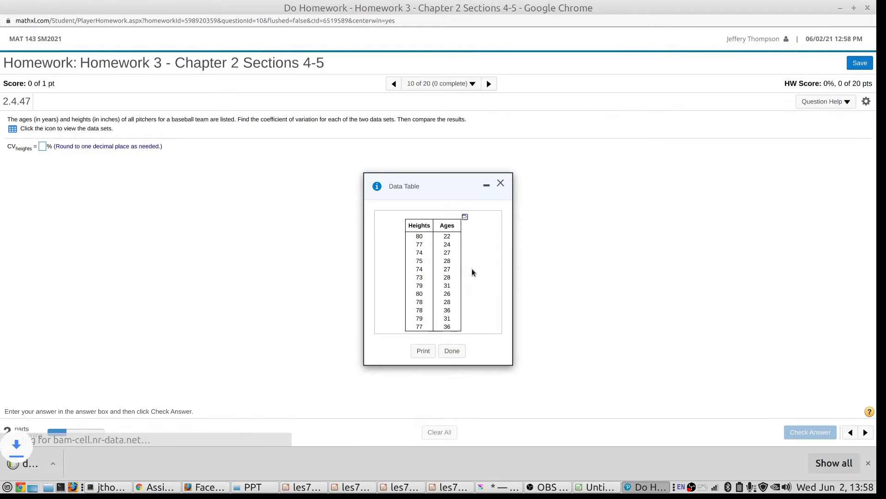
click(69, 459)
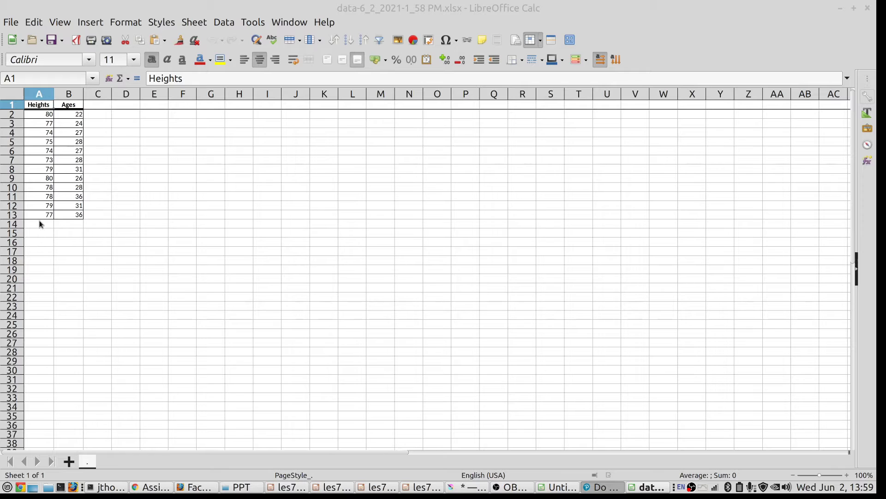
- Calculate the mean of the heights in cell A15 with =AVERAGE(A2:A13)
click(37, 234)
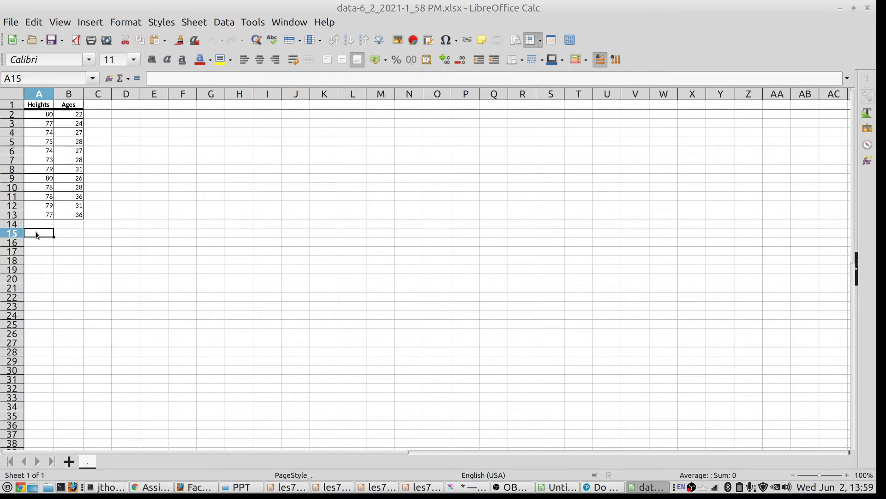
text(=AVERAGE)
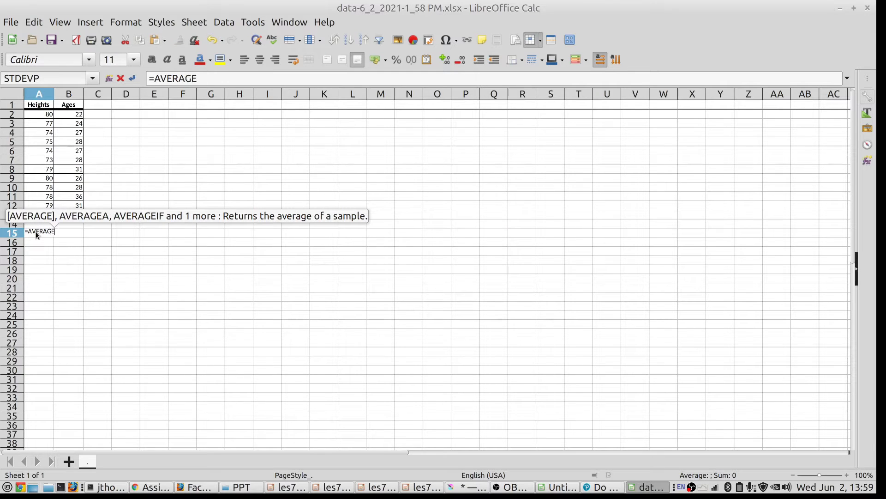
text(()
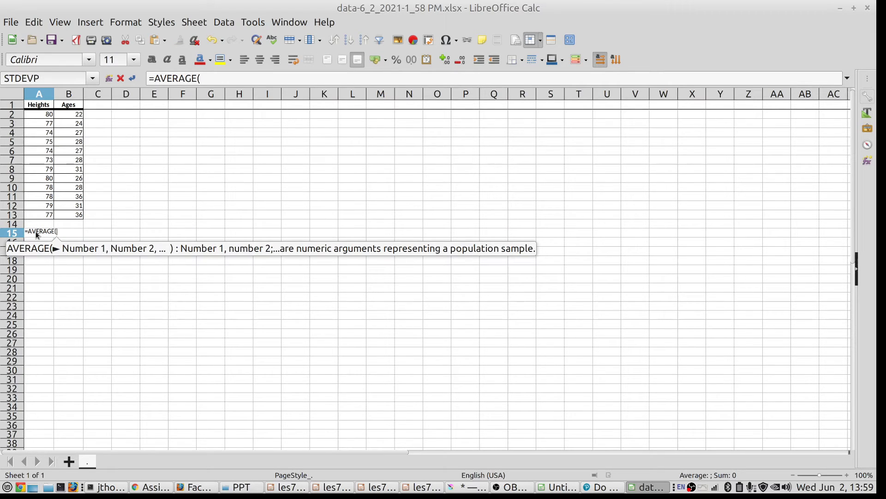
text(A2:A13)
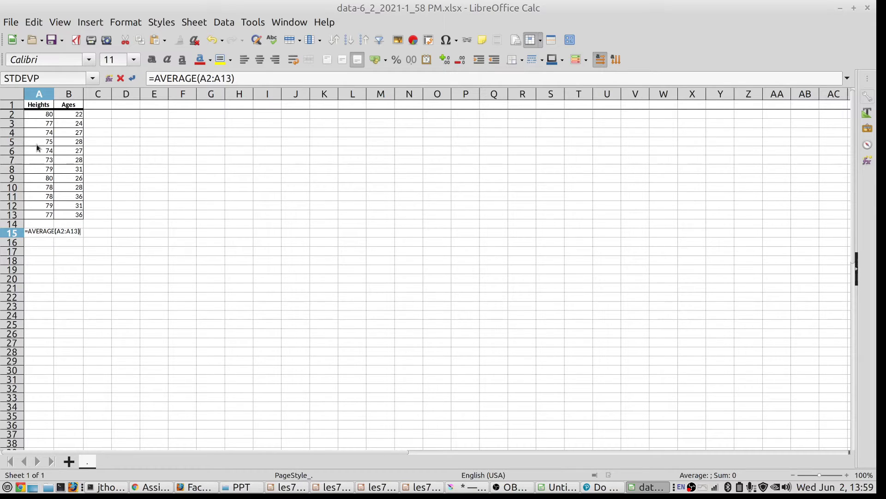
text())
click(63, 232)
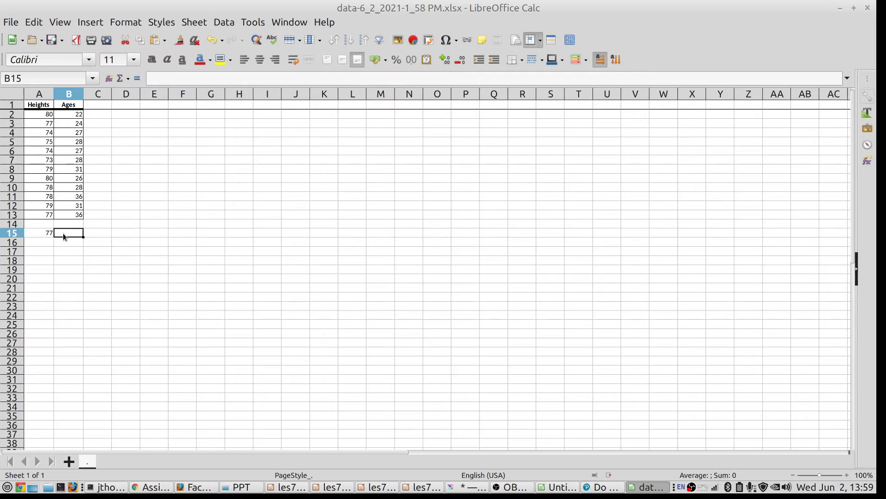
- Fill the average formula from A15 into B15 to get the mean of the ages
click(48, 235)
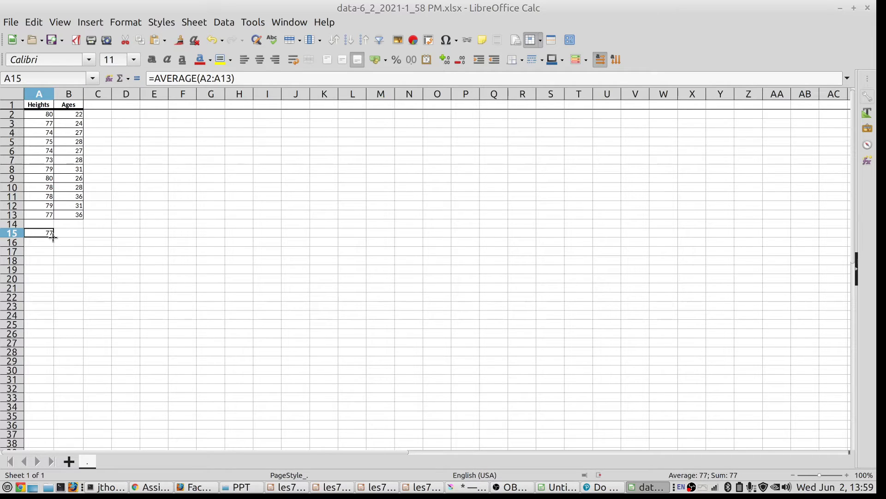
drag(54, 237, 71, 239)
click(72, 236)
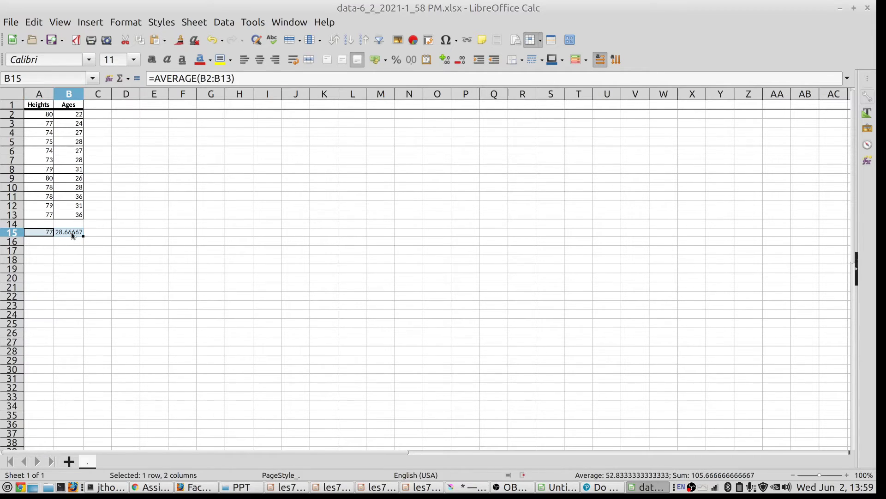
click(39, 233)
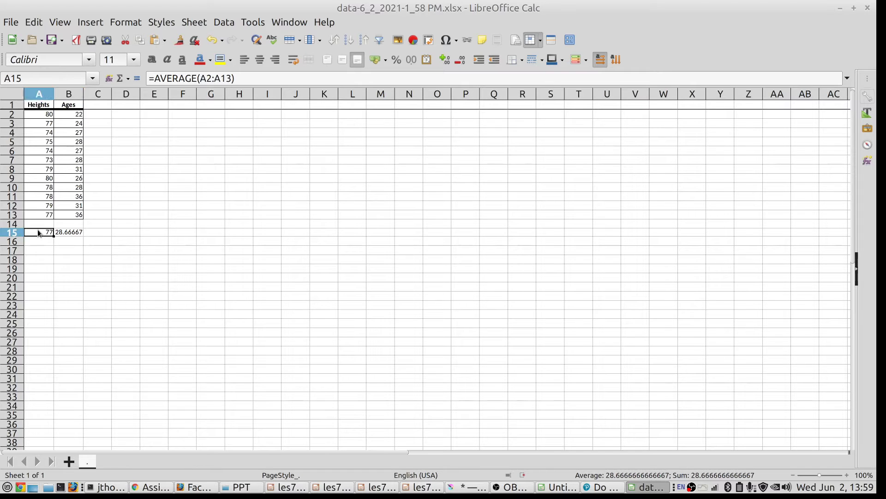
- Calculate the population standard deviation of the heights in cell A16 with =STDEV.P(A2:A13)
click(35, 243)
text(=)
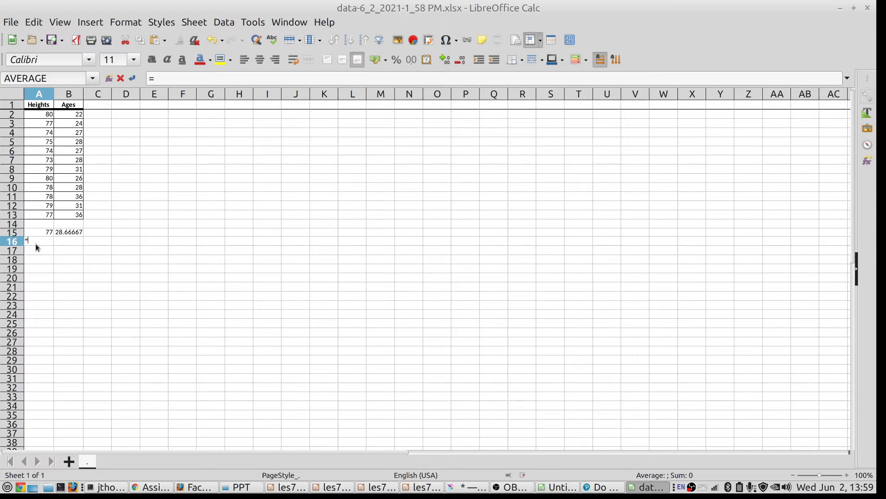
text(ST)
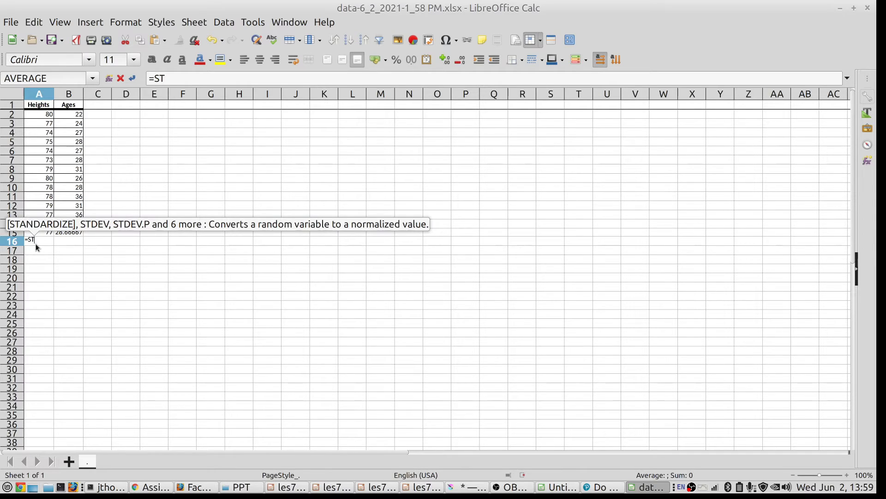
text(DEV>)
key(BackSpace)
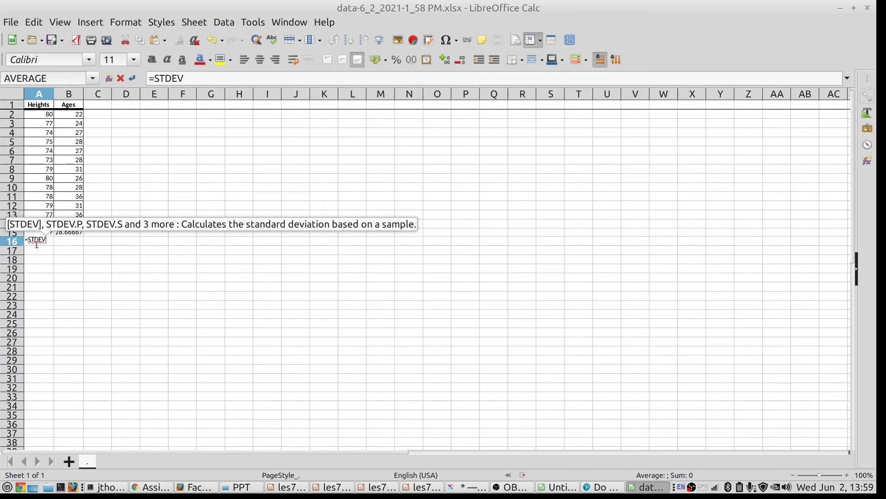
text(.)
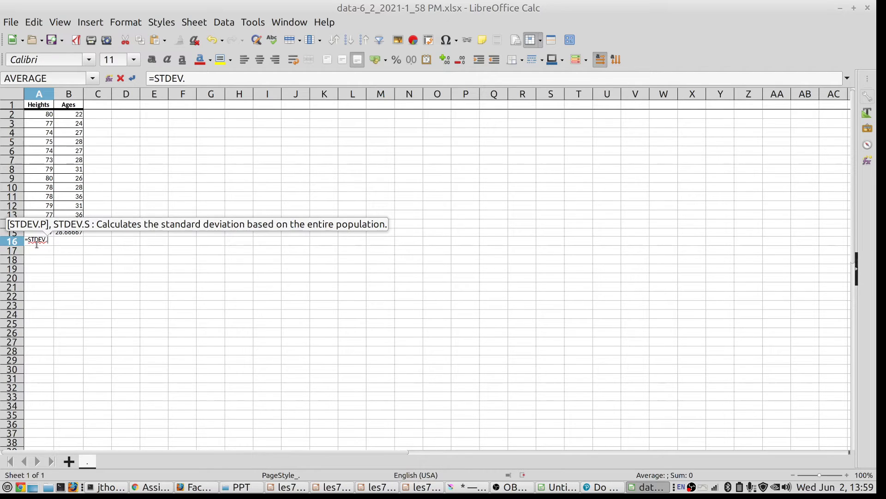
text(p(A)
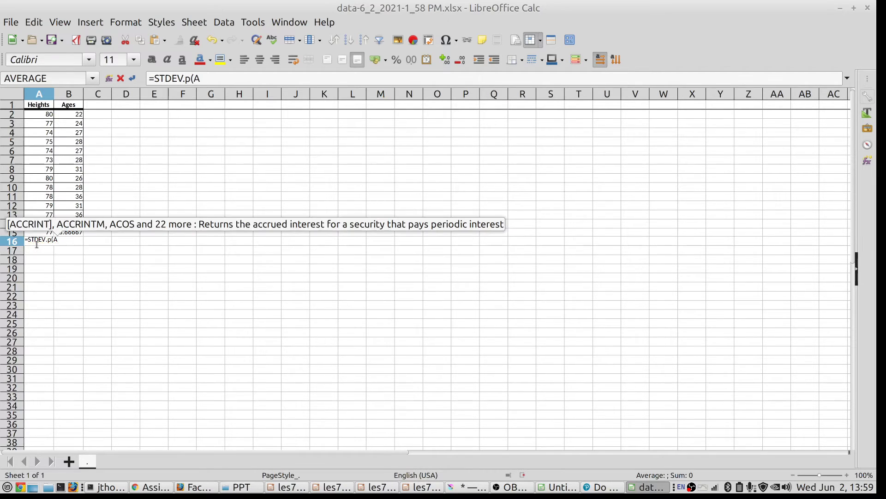
key(BackSpace)
key(BackSpace)
key(BackSpace)
key(Return)
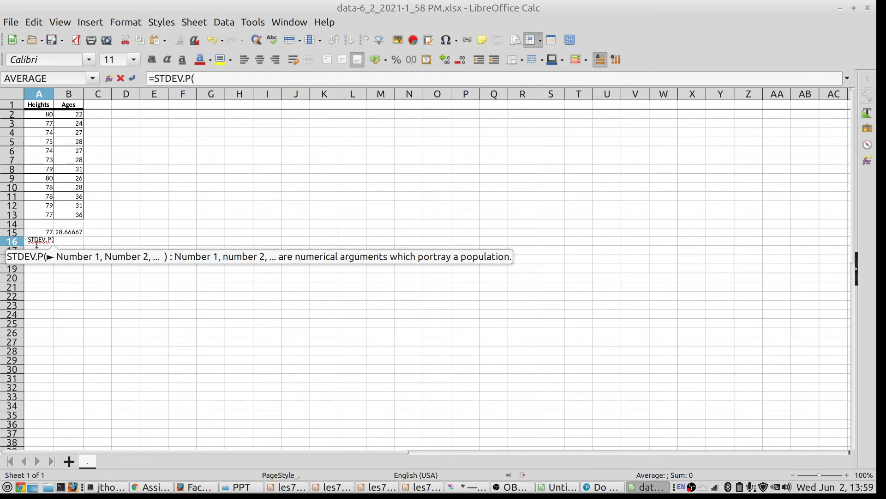
text(A2:A13))
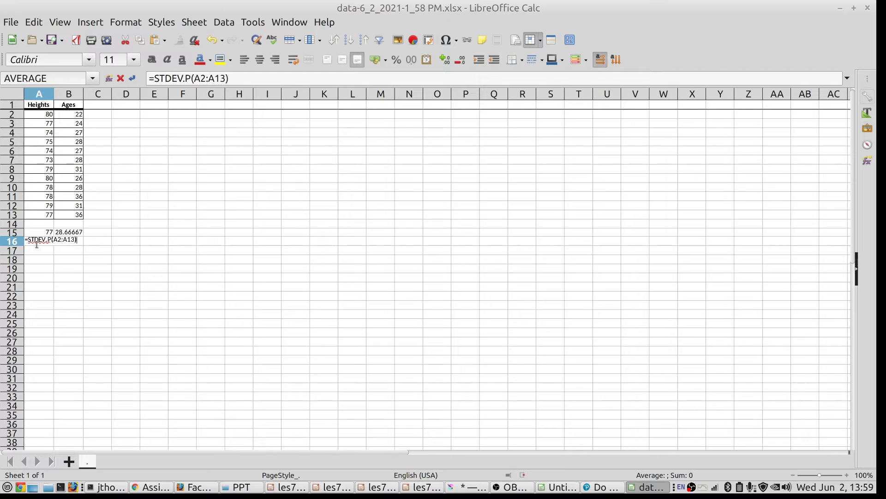
key(Tab)
- Fill the standard deviation formula from A16 into B16 for the ages and check the formulas in rows 15 and 16
click(37, 242)
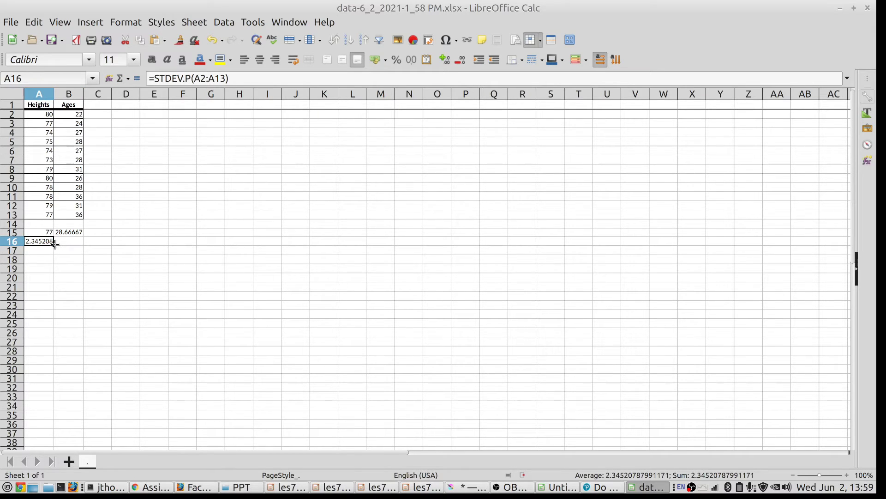
drag(54, 245, 70, 244)
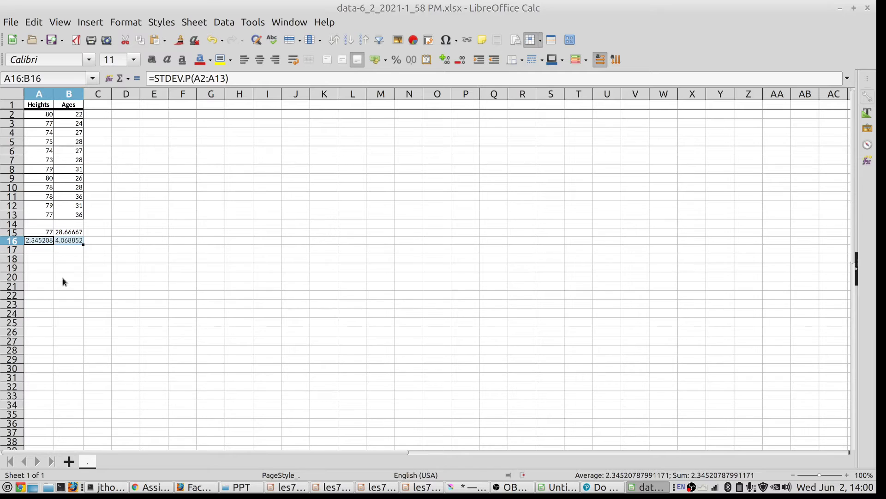
click(66, 238)
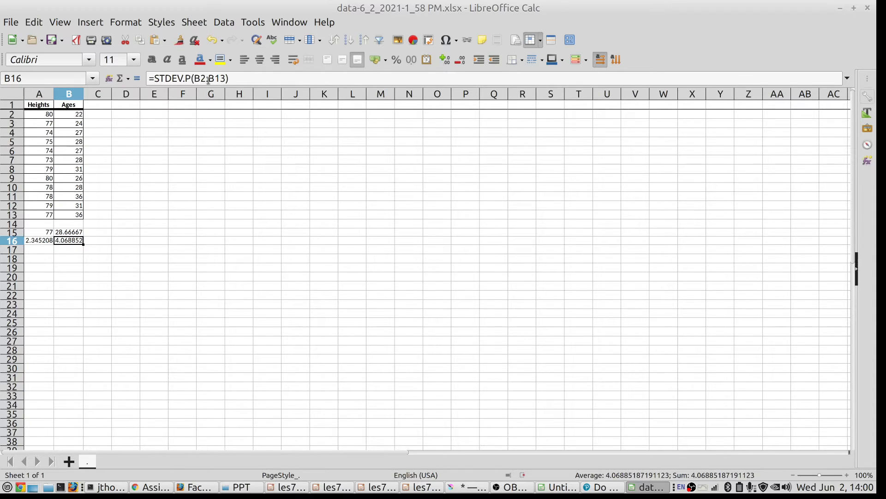
click(44, 233)
click(66, 233)
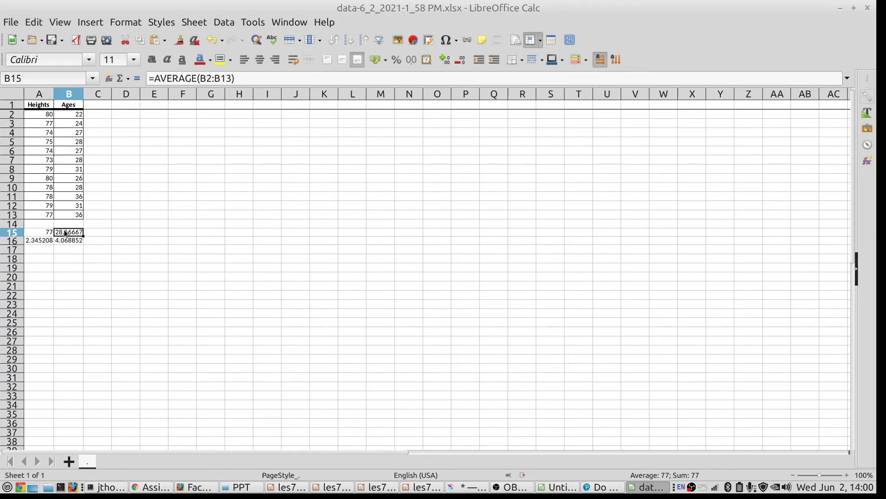
click(39, 245)
click(69, 241)
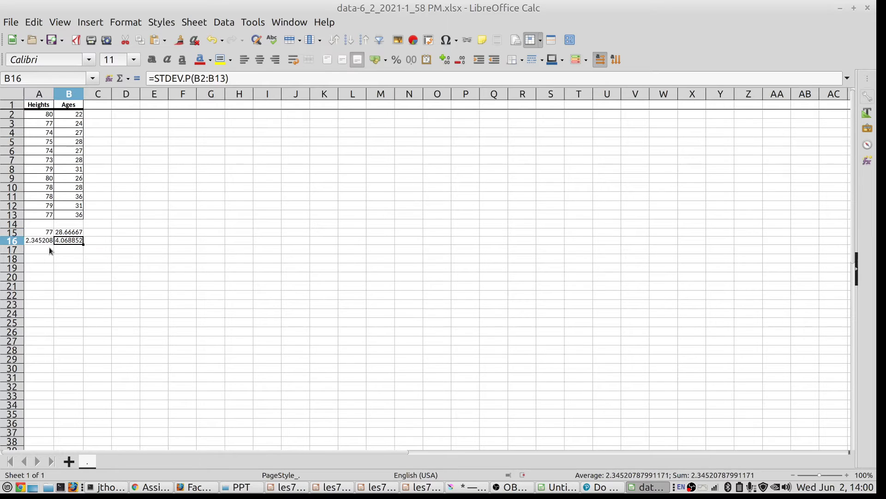
- Switch to the homework question 2.4.47 window in Chrome and close its data table
click(41, 259)
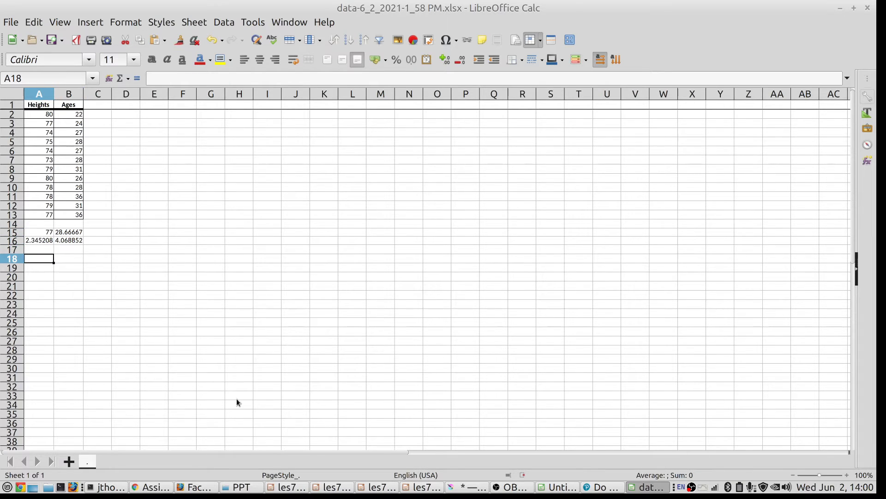
mouse_move(604, 489)
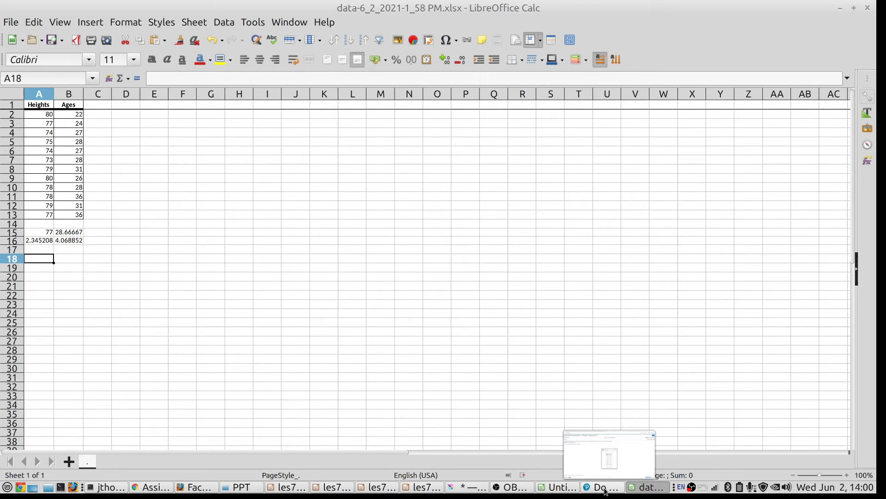
click(604, 489)
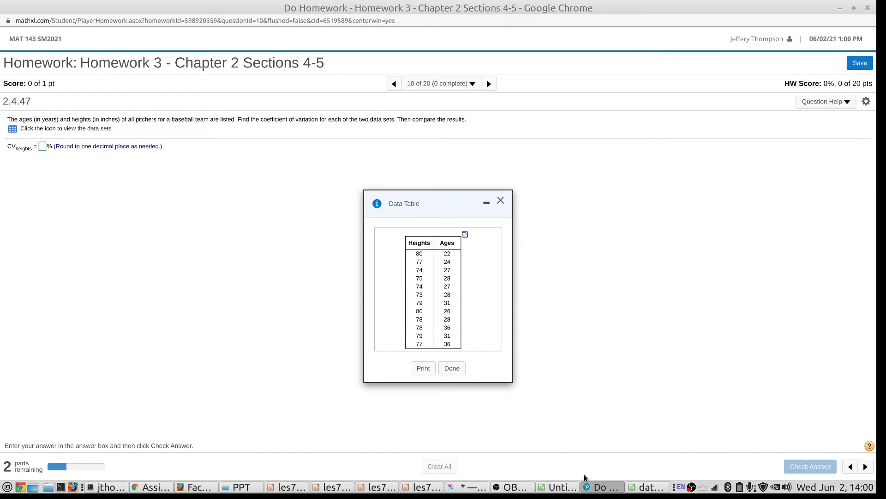
click(501, 201)
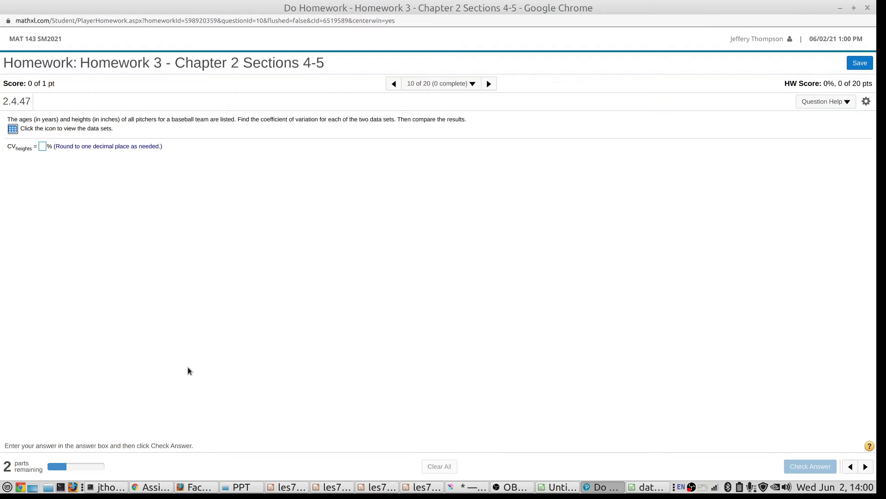
- Switch to the MyLab Statistics course in Chrome and open the course's eText
mouse_move(194, 488)
click(150, 486)
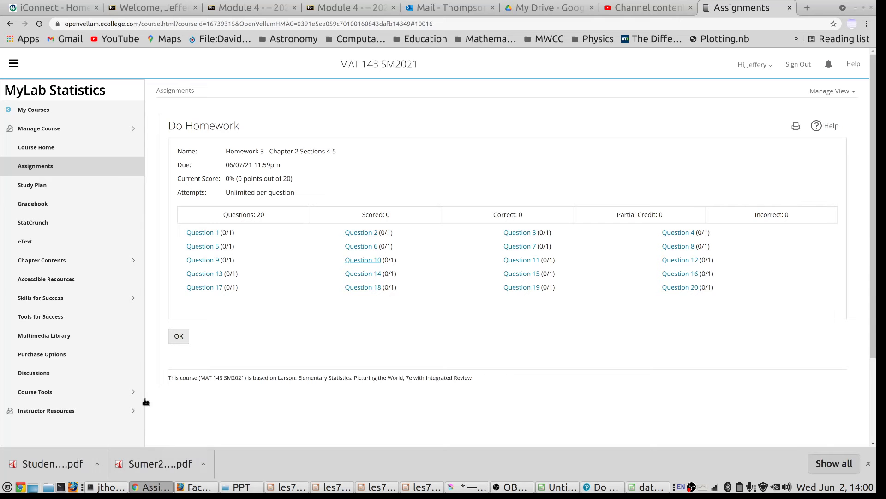
click(28, 241)
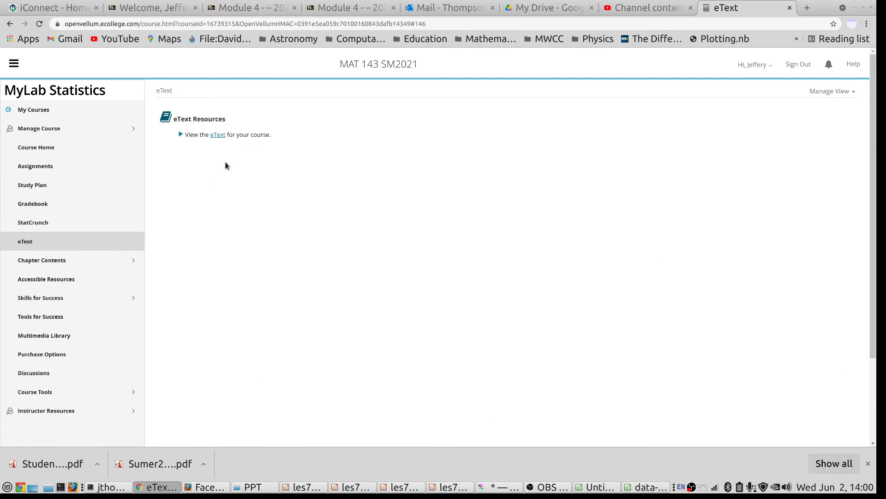
click(217, 135)
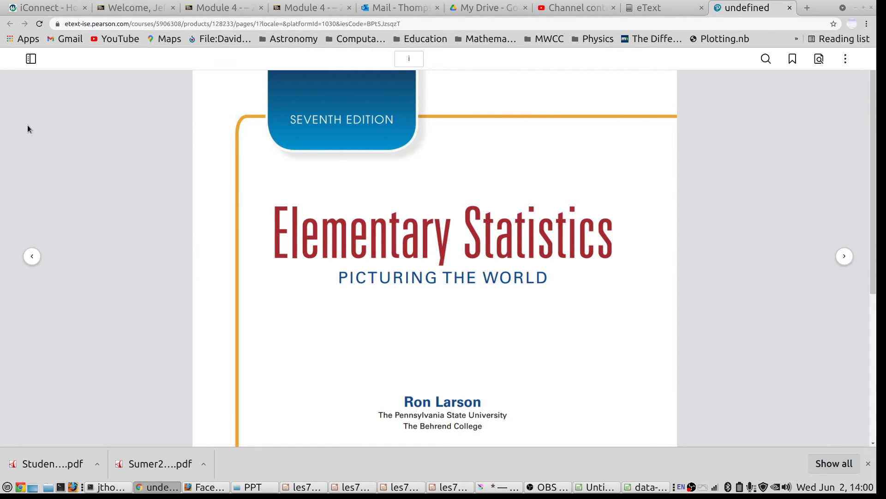
- Open section 2.4 Measures of Variation of chapter 2 from the eText's contents
click(31, 59)
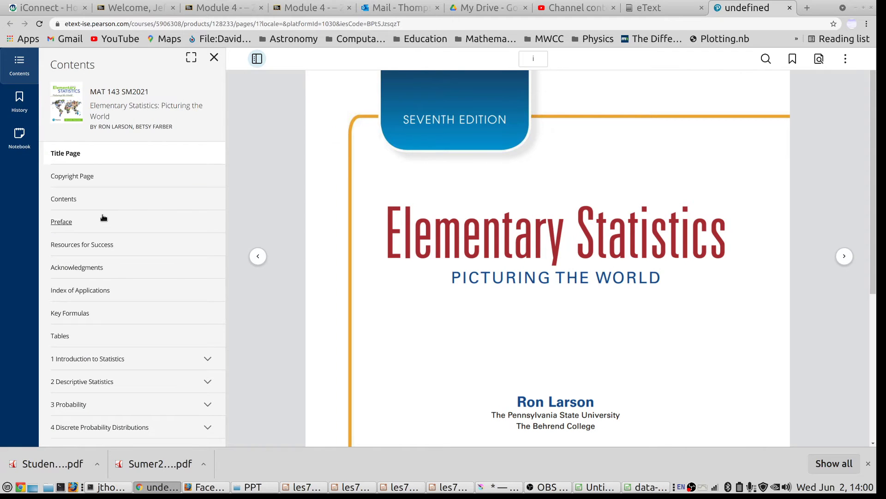
scroll(103, 217, down, 2)
scroll(104, 218, down, 4)
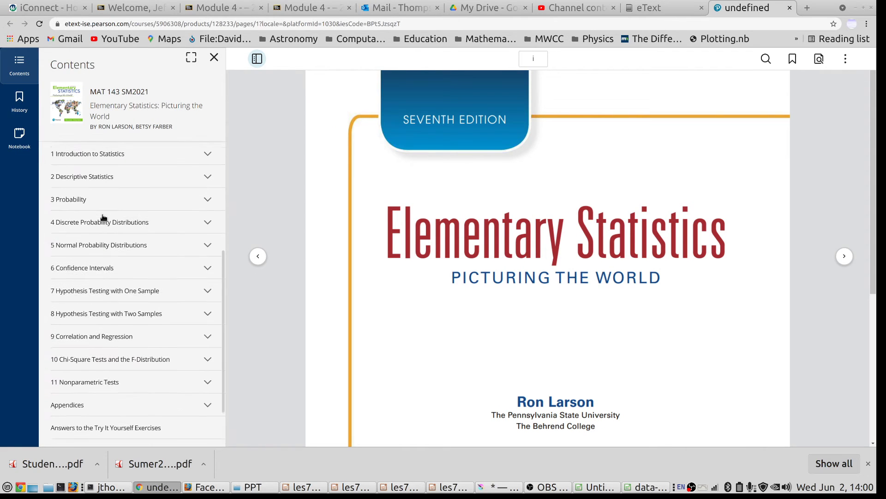
click(91, 174)
scroll(113, 281, down, 5)
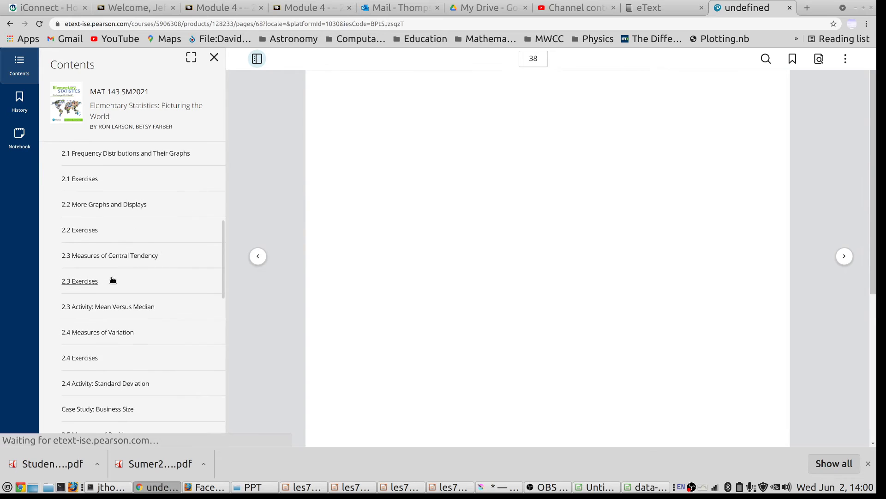
scroll(113, 280, down, 1)
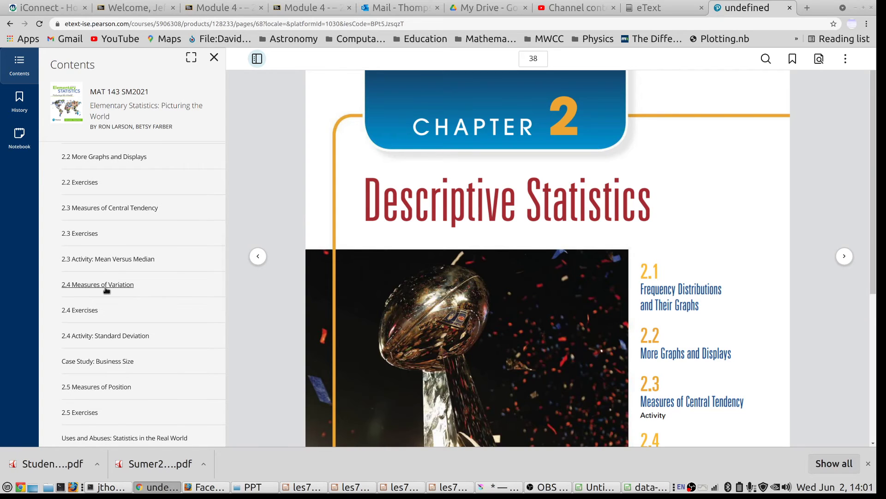
click(106, 286)
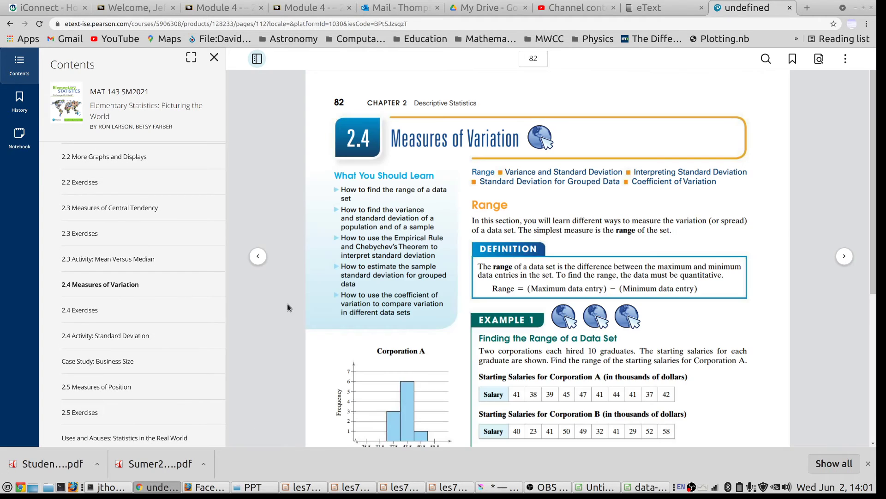
- Page forward through section 2.4 to the Coefficient of Variation definition on page 92
click(849, 260)
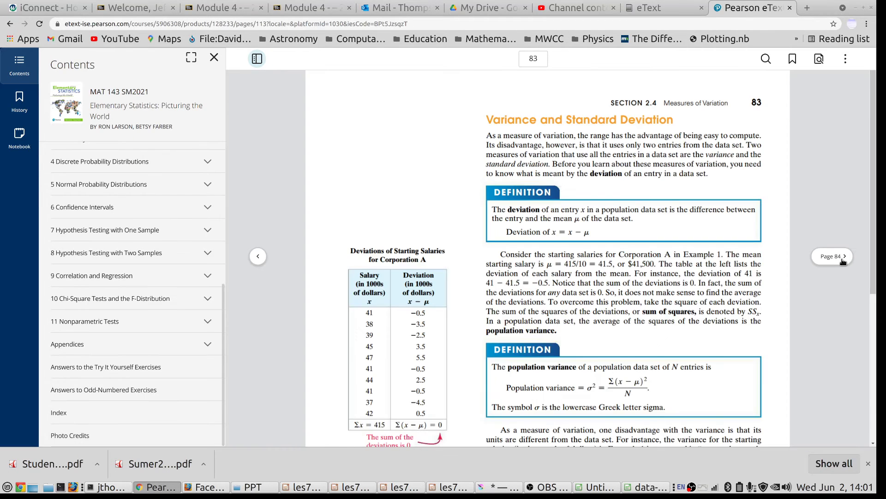
click(843, 262)
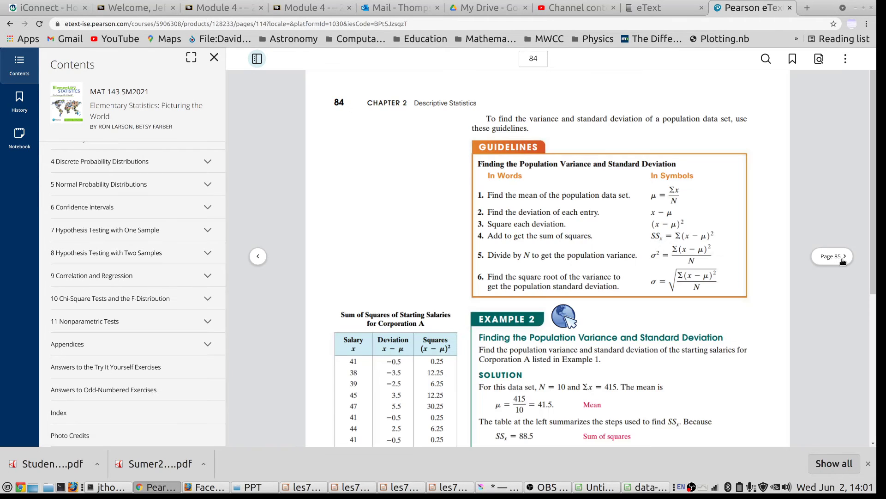
click(843, 261)
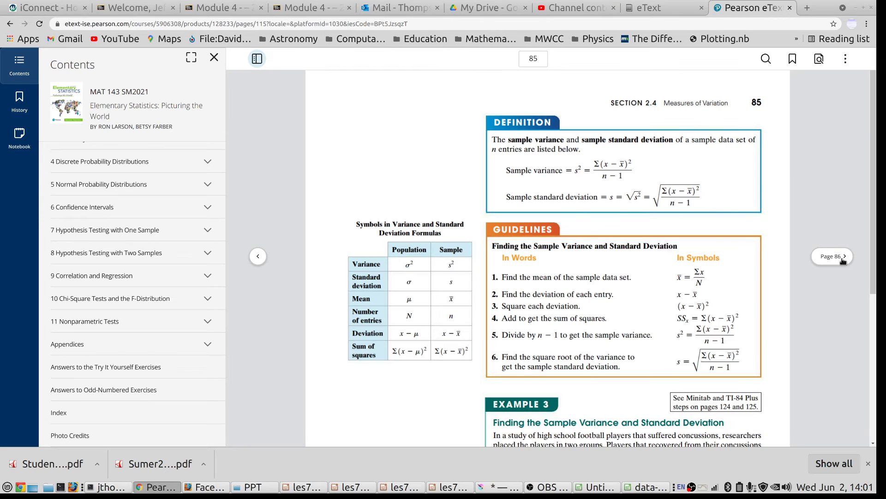
click(843, 261)
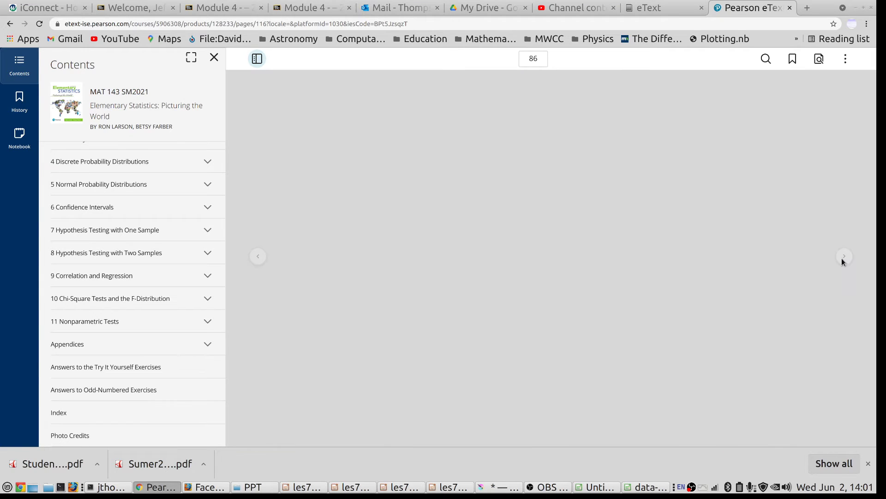
click(843, 262)
click(843, 261)
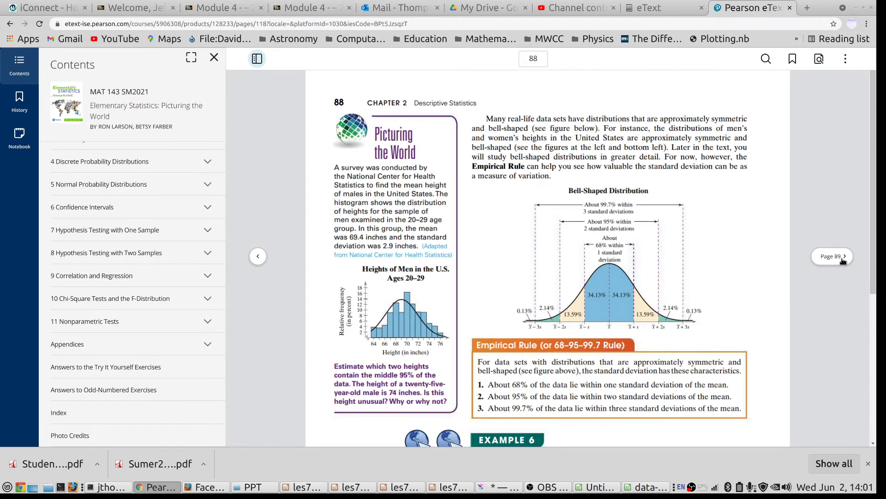
click(844, 261)
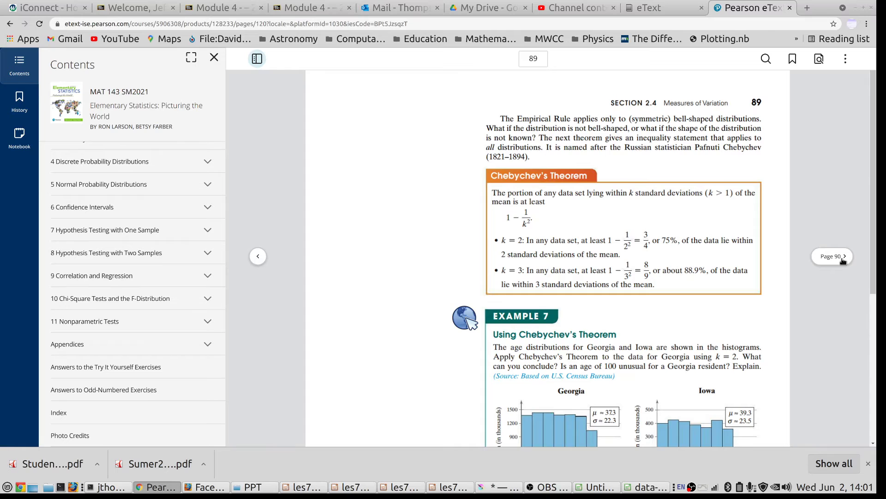
click(843, 262)
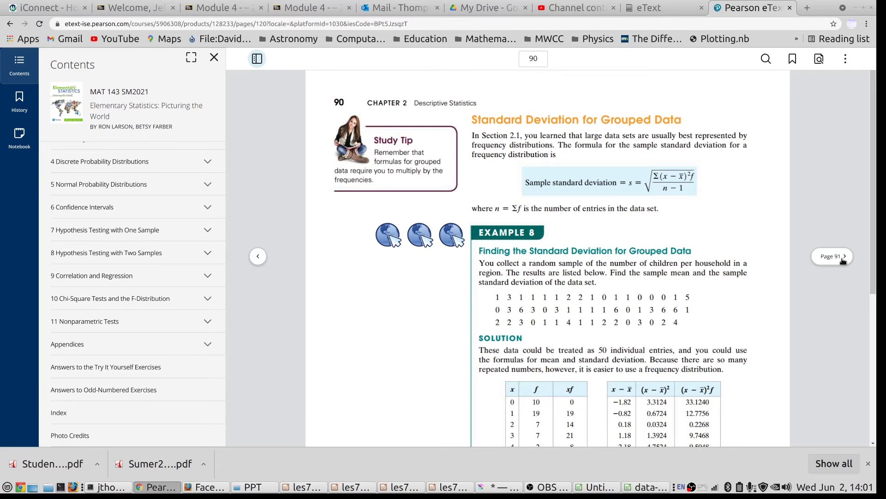
click(843, 261)
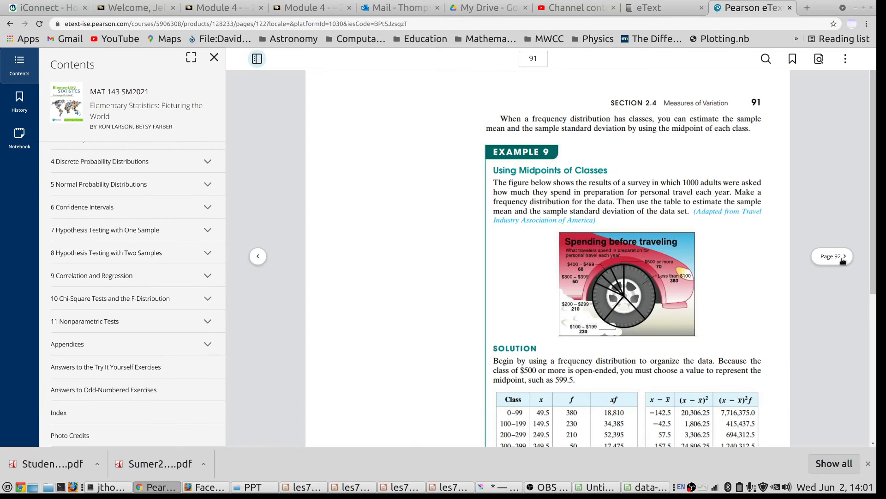
click(843, 261)
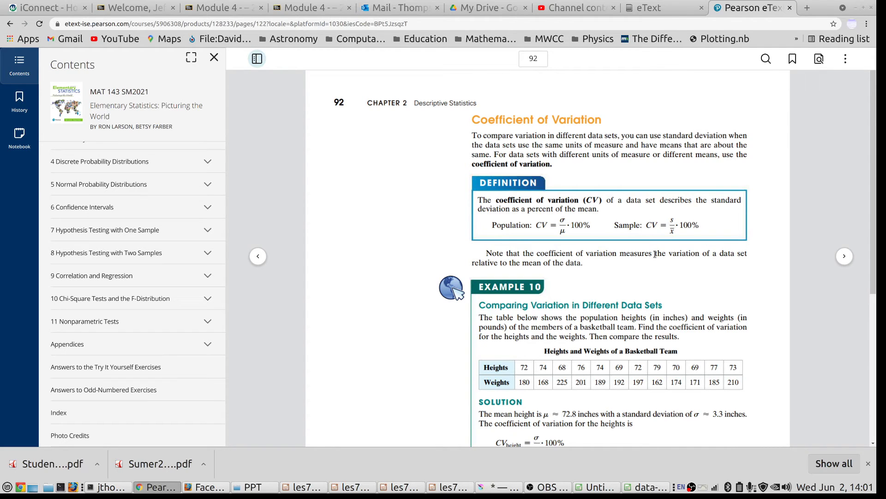
- Check the population CV formula in the eText and, in LibreOffice Calc, divide the heights' standard deviation by their mean in A18 with =A16/A15
mouse_move(606, 486)
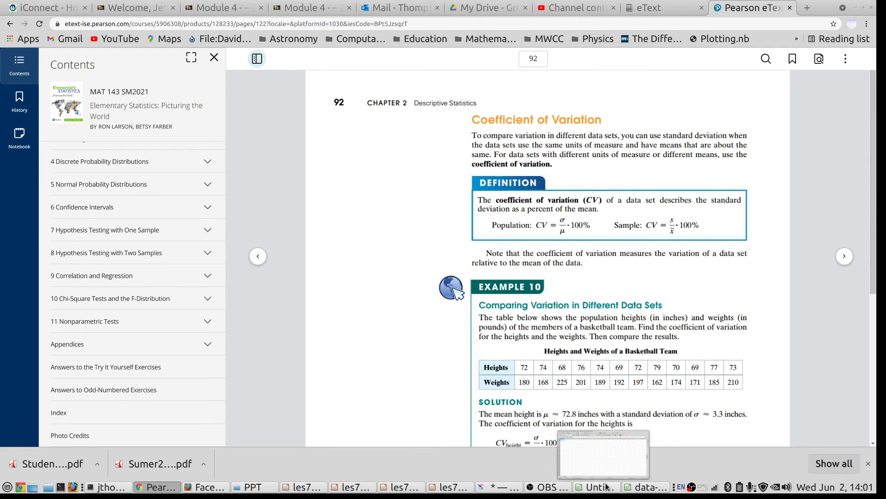
click(646, 486)
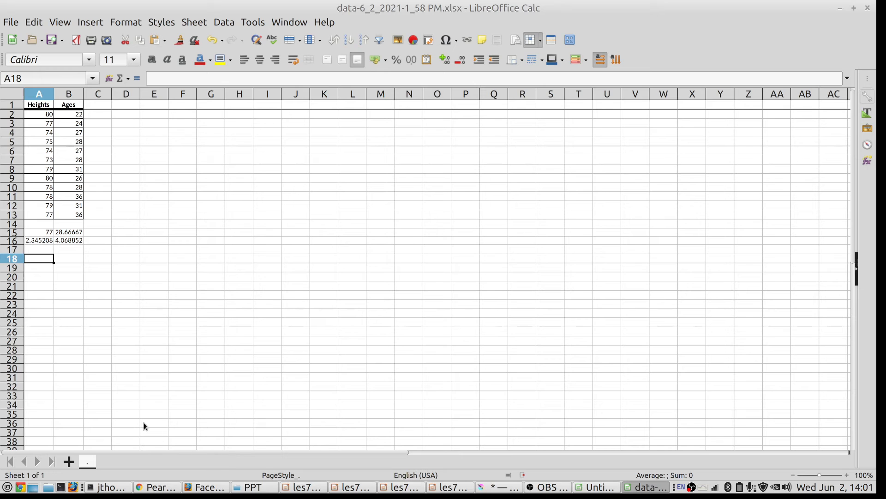
click(164, 487)
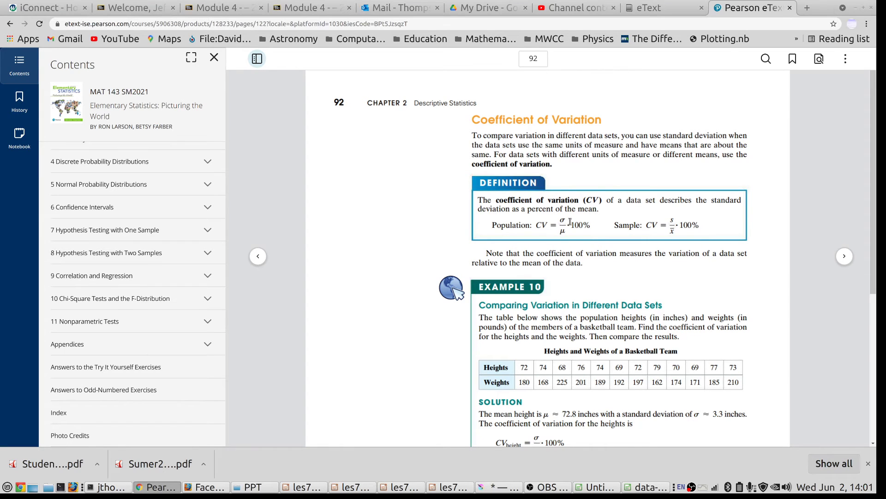
click(640, 488)
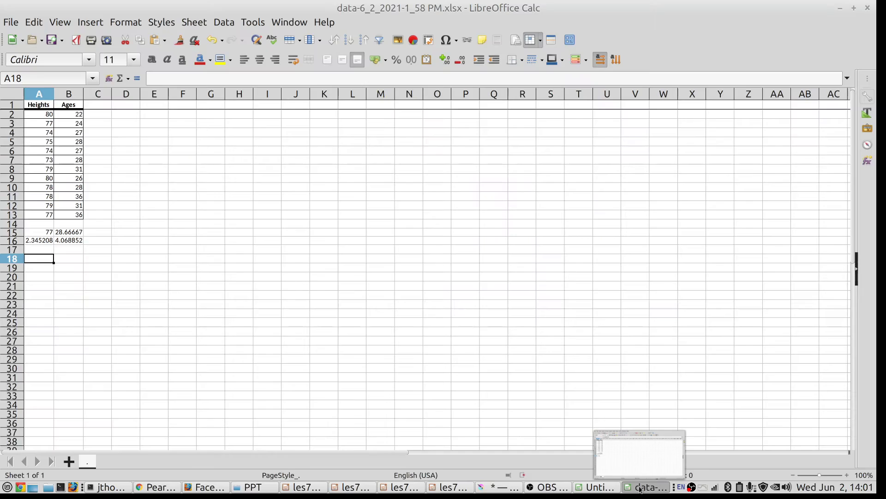
text(=)
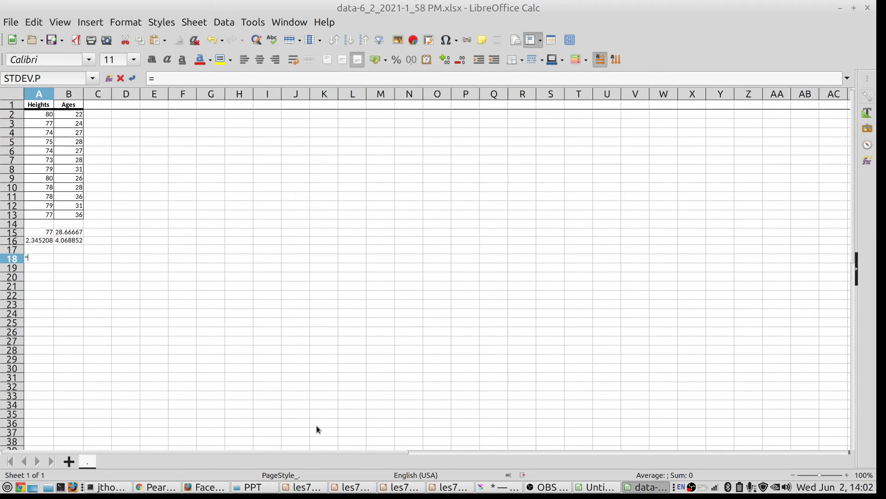
text(A16/A15)
key(Tab)
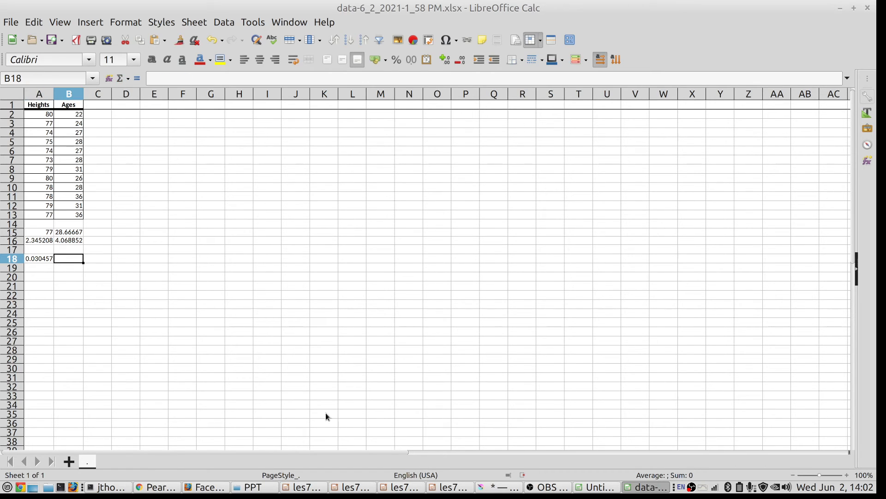
- Change the formula in A18 to =A16/A15*100 to give a percentage and fill it into B18 for the ages
click(38, 261)
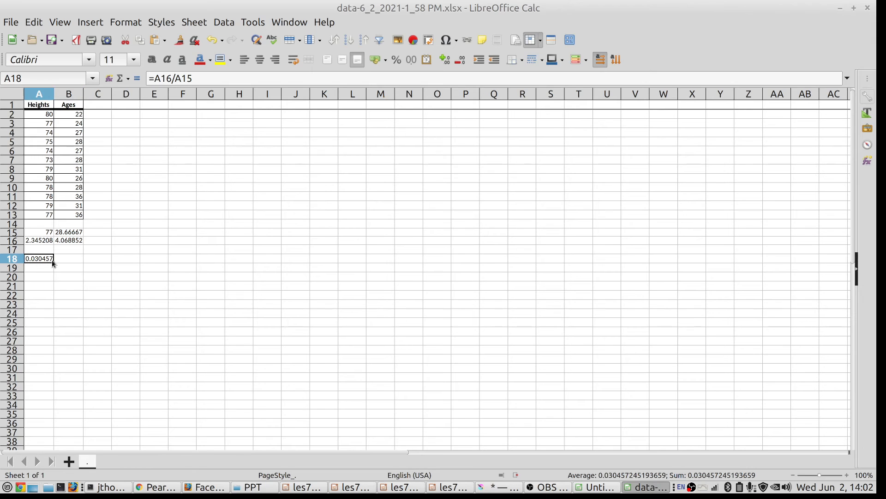
click(202, 78)
text(*100)
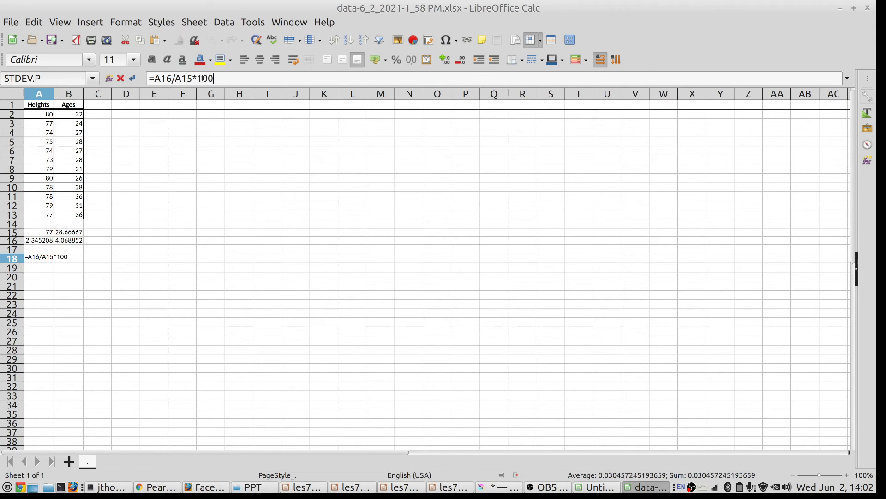
key(Tab)
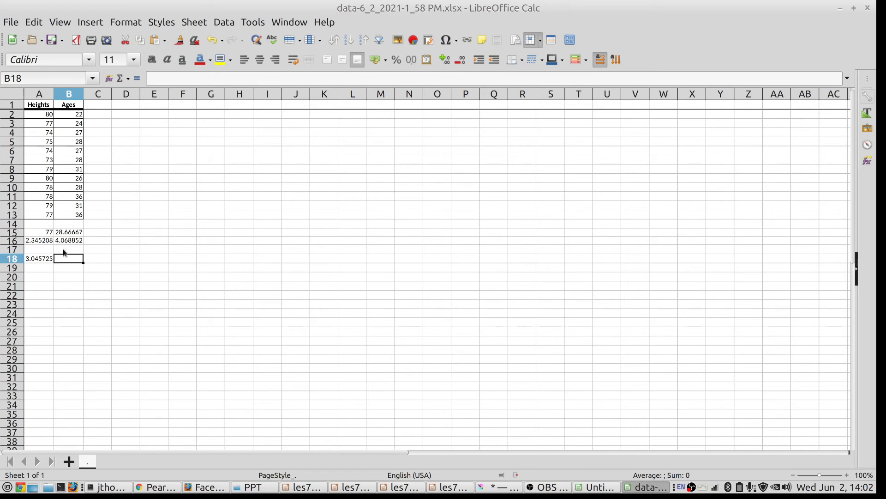
click(44, 260)
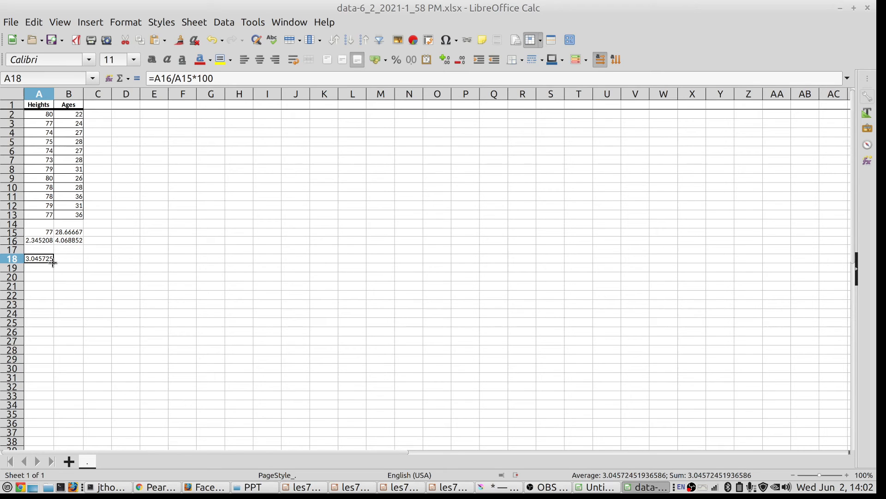
drag(53, 263, 76, 263)
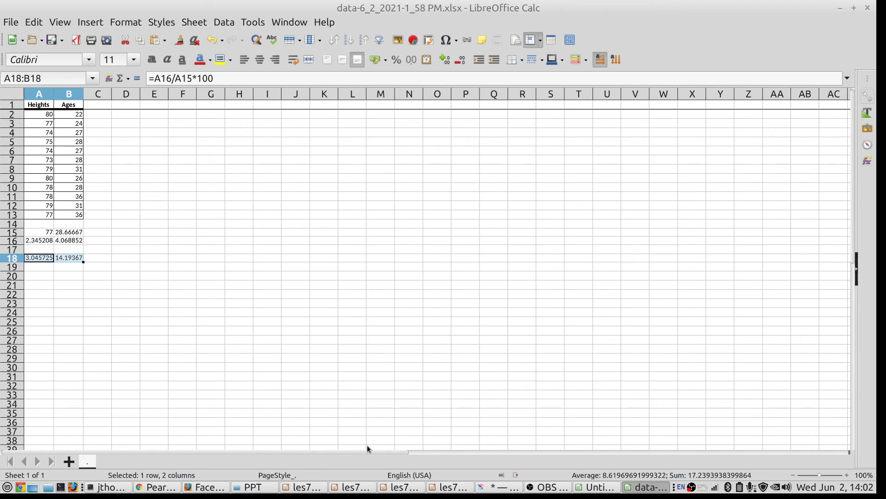
- Switch to the eText in Chrome to review the Coefficient of Variation definition on page 92
mouse_move(516, 484)
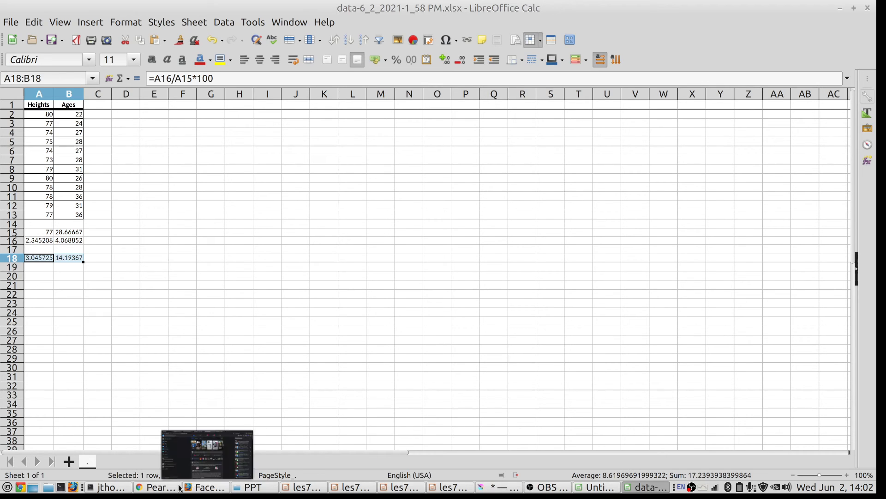
click(165, 488)
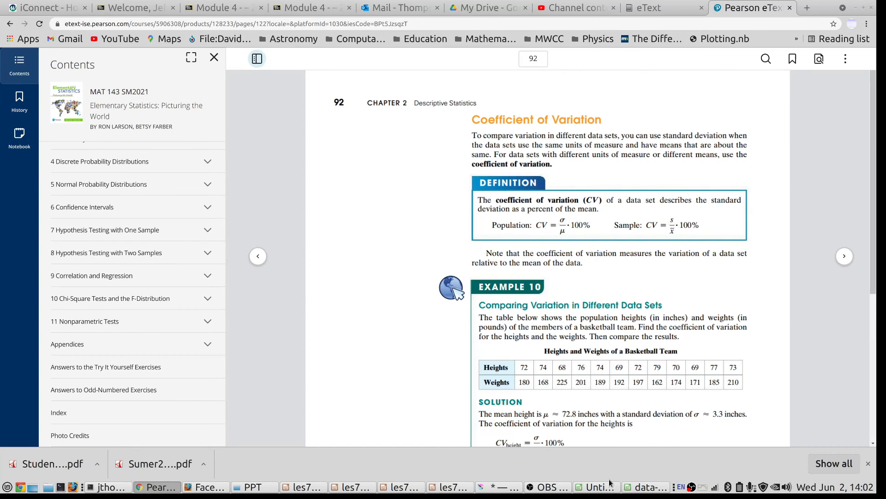
mouse_move(557, 493)
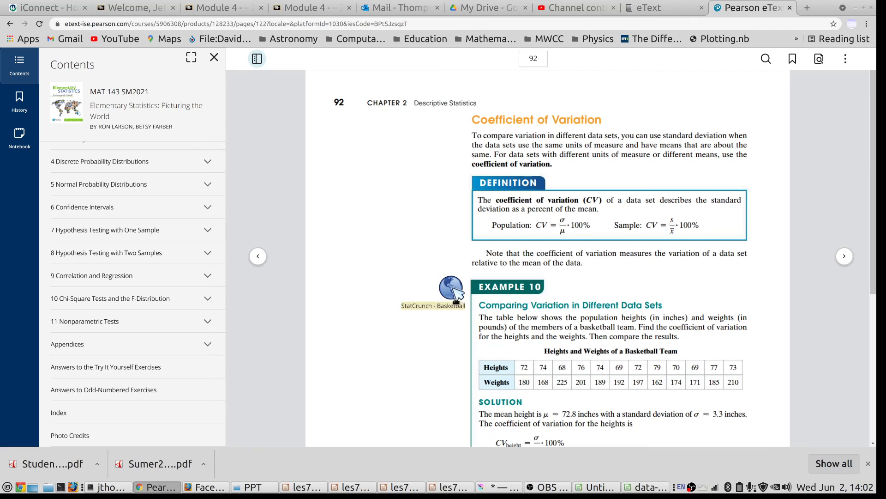
mouse_move(637, 486)
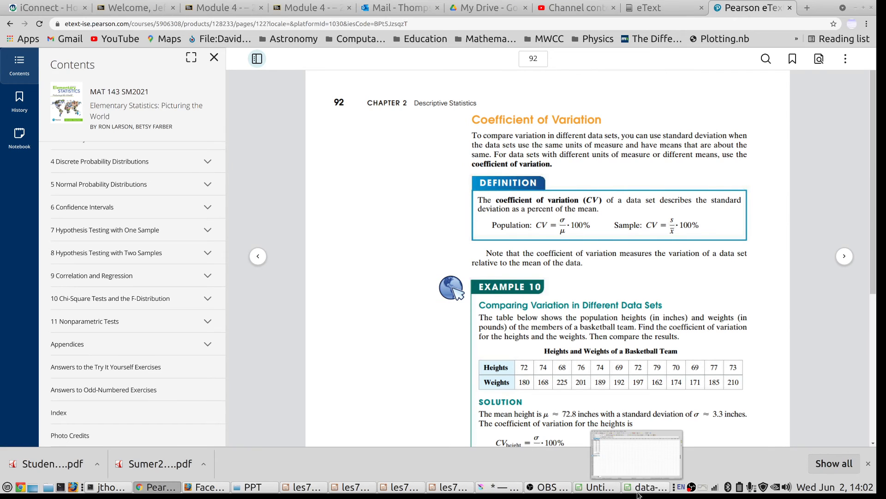
mouse_move(168, 487)
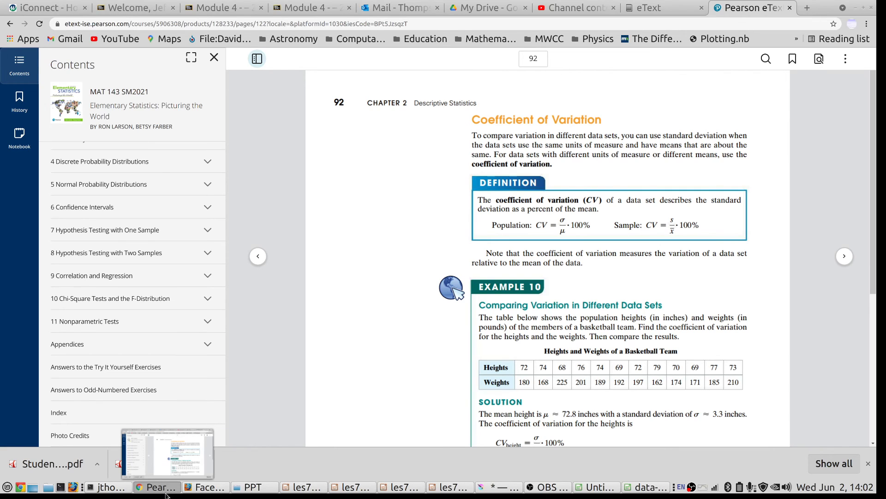
click(168, 491)
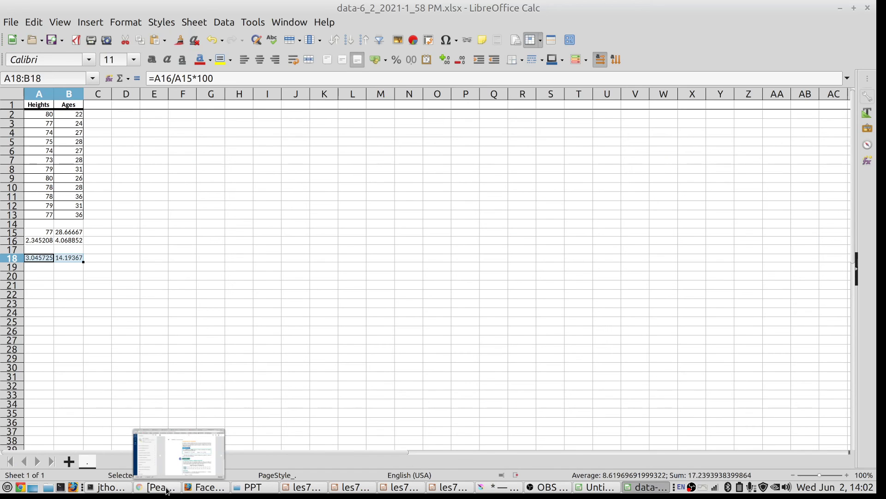
click(167, 488)
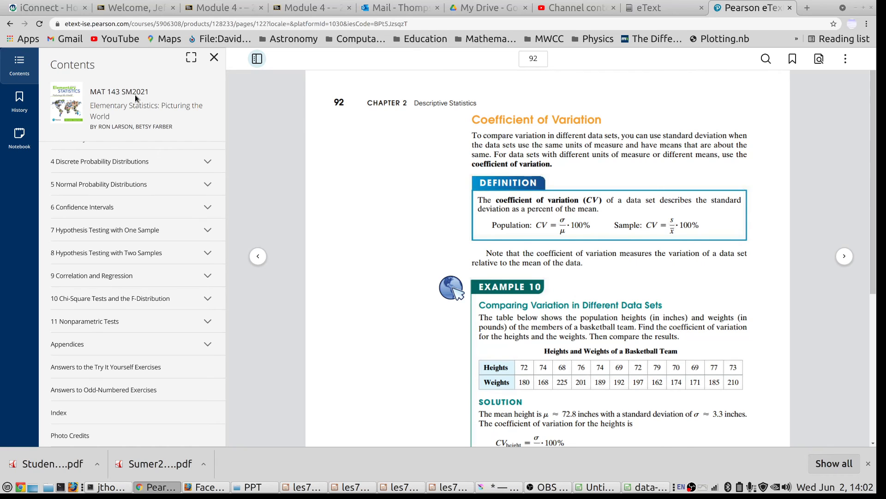
- Open question 10 of Homework 3 - Chapter 2 Sections 4-5 from the MyLab Statistics assignments to check the rounding instruction
click(658, 8)
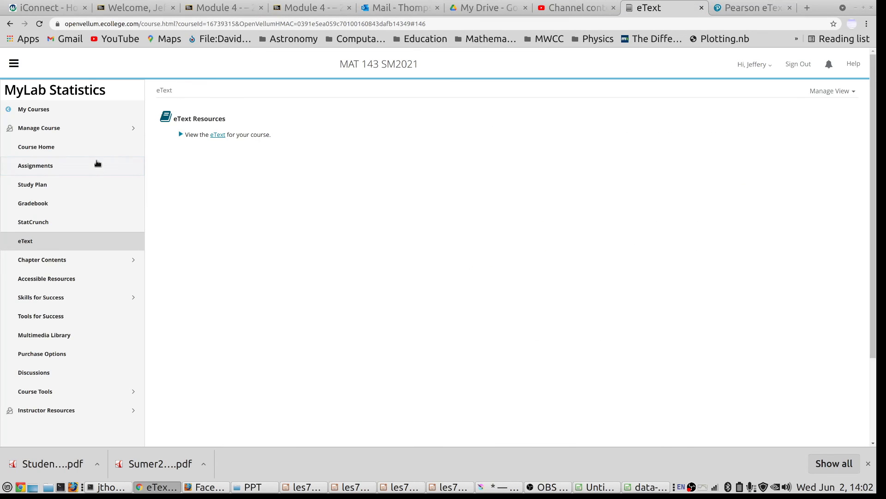
click(29, 168)
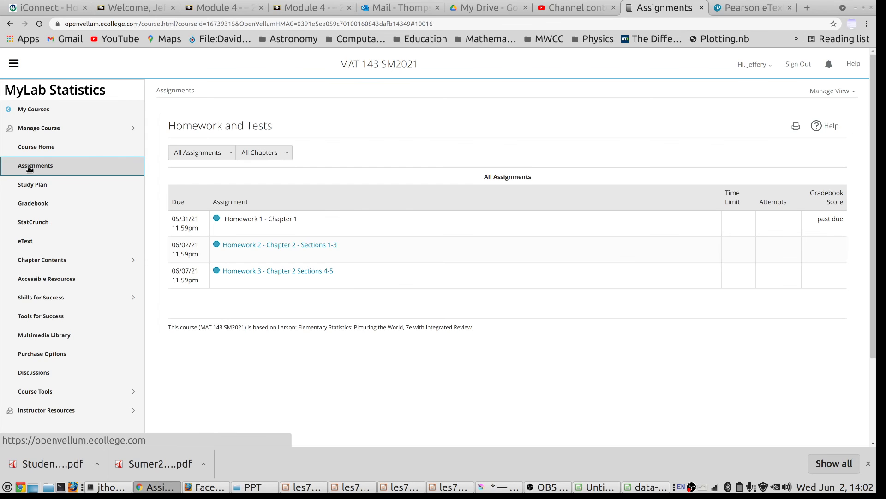
click(237, 272)
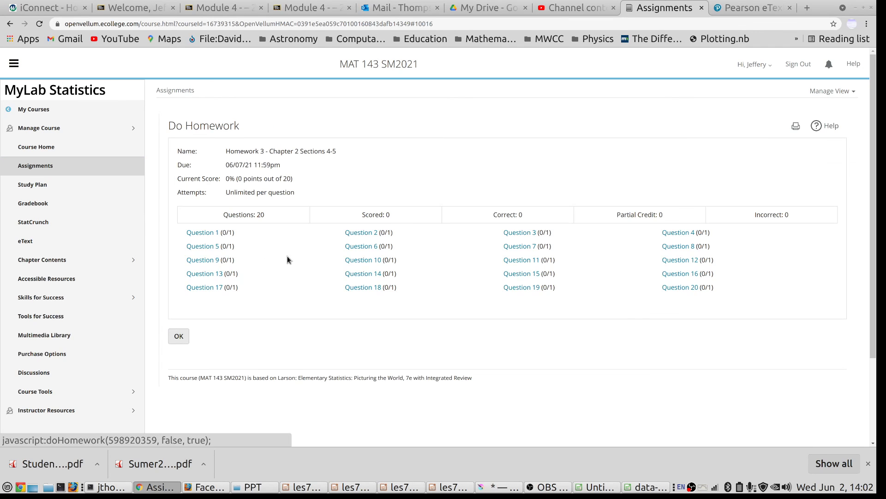
click(356, 262)
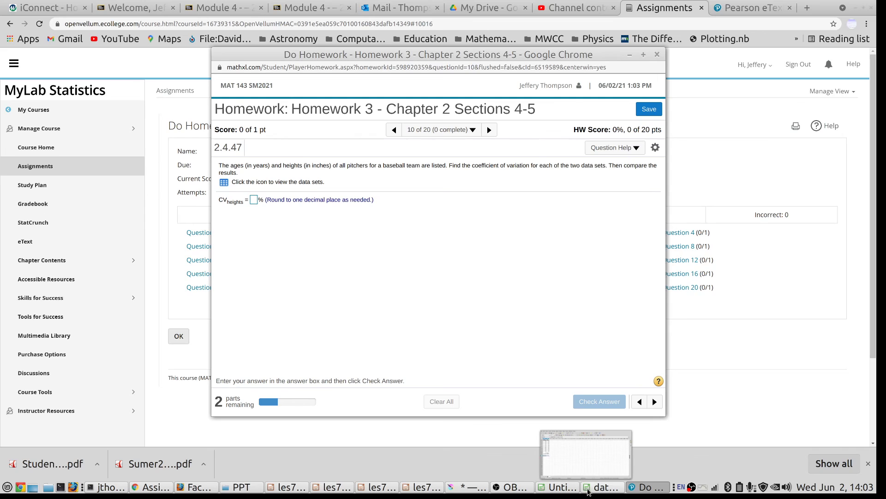
- In LibreOffice Calc, enter the coefficients of variation rounded to one decimal place: 3.0 for heights in A20 and 14.2 for ages in B20
click(596, 488)
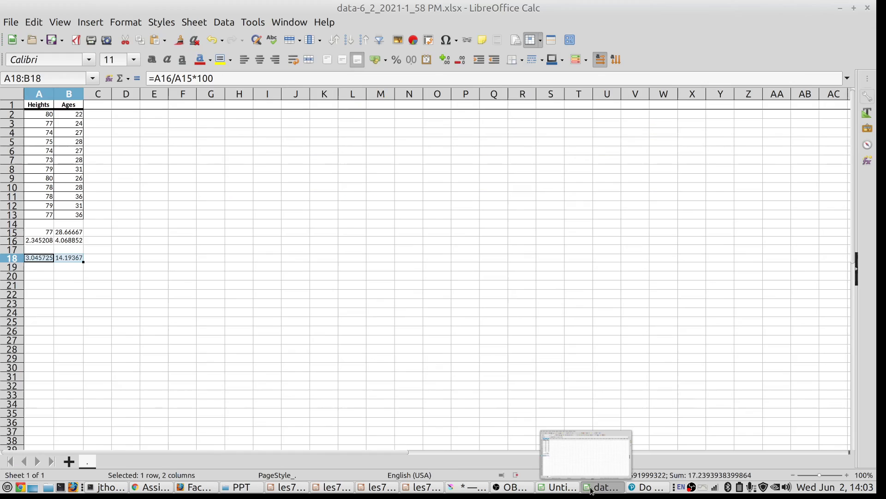
click(38, 276)
text(3)
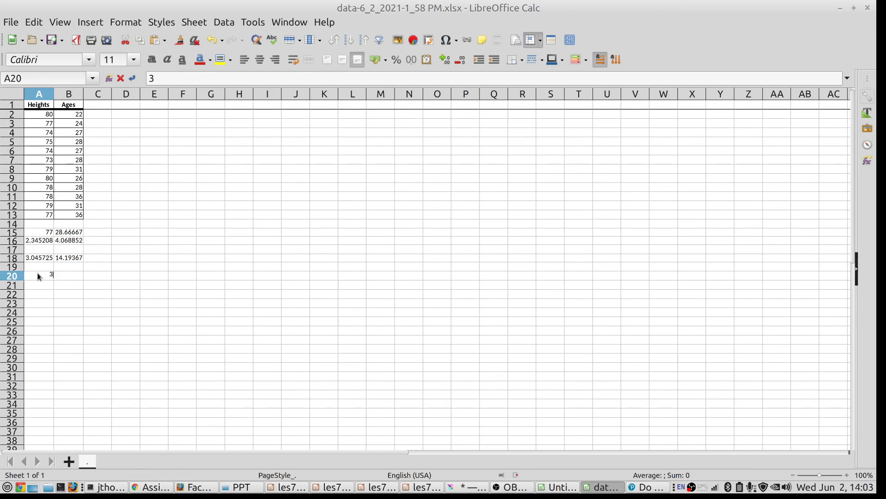
text(.0)
key(Tab)
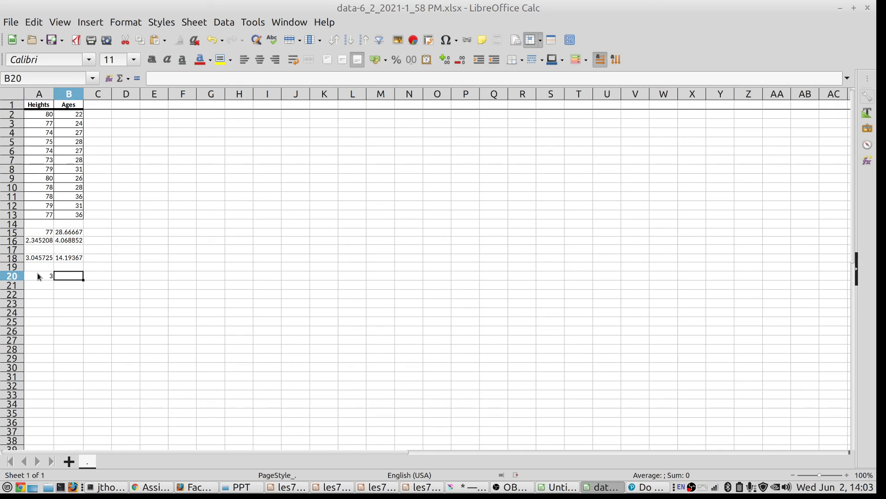
text(14.2)
click(502, 489)
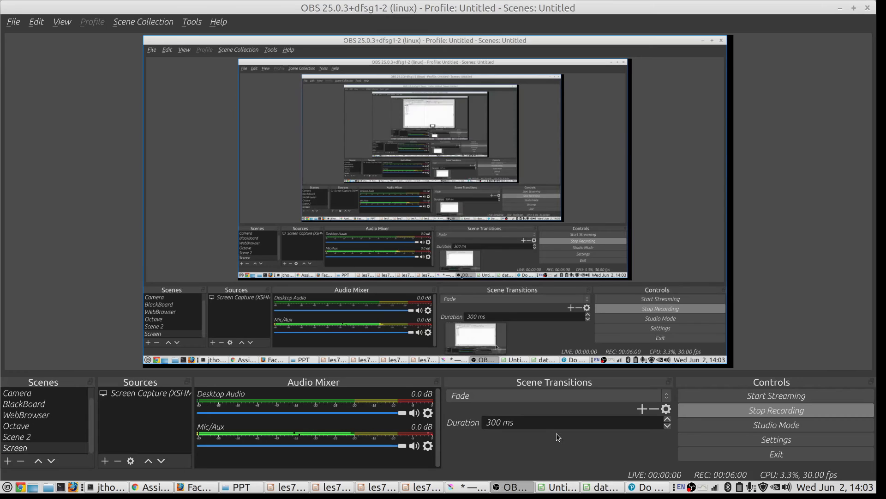